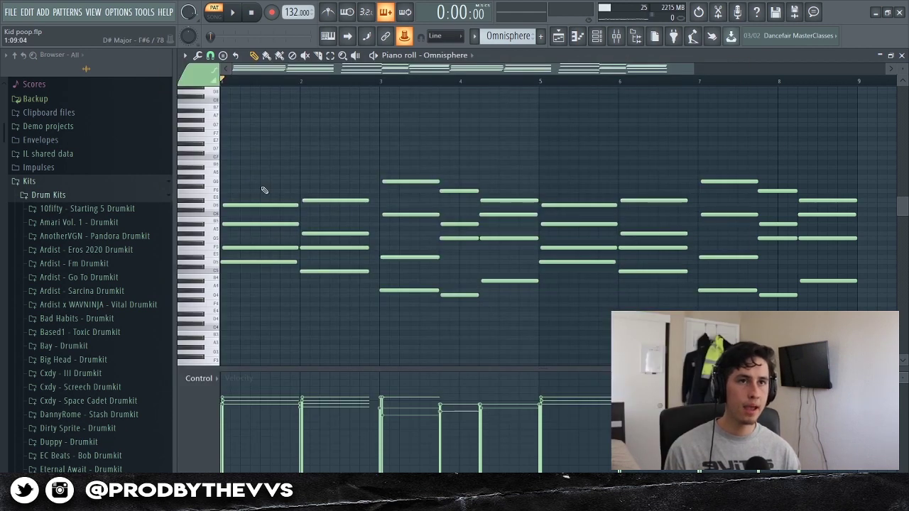
Review the Omnisphere and Arcade note patterns in the piano roll.
left_click(598, 40)
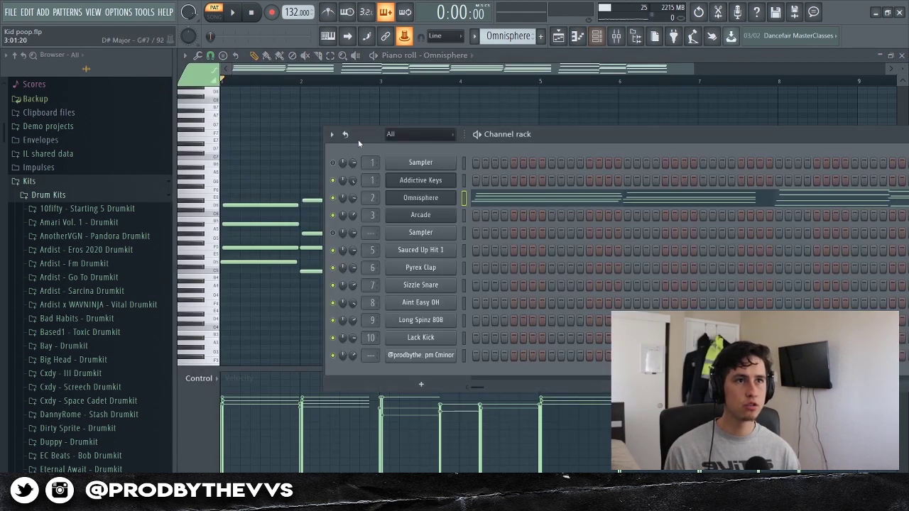
left_click(429, 200)
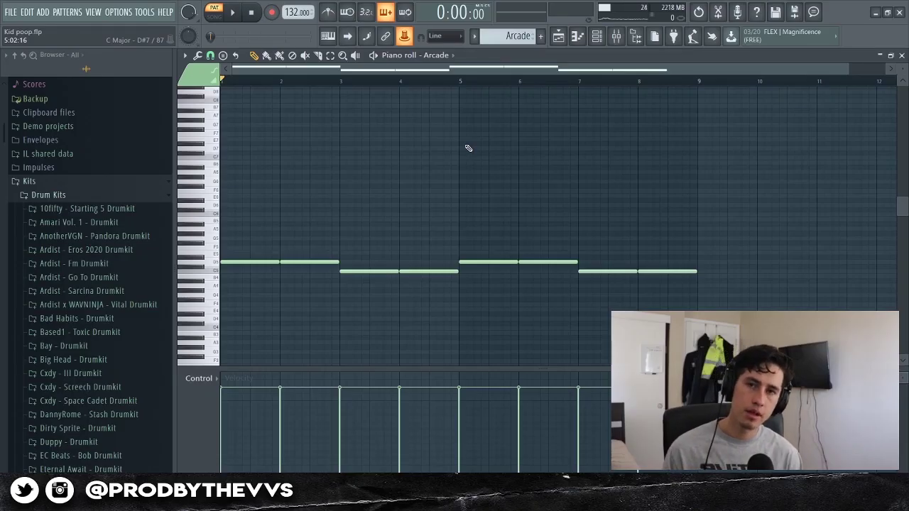
left_click(605, 40)
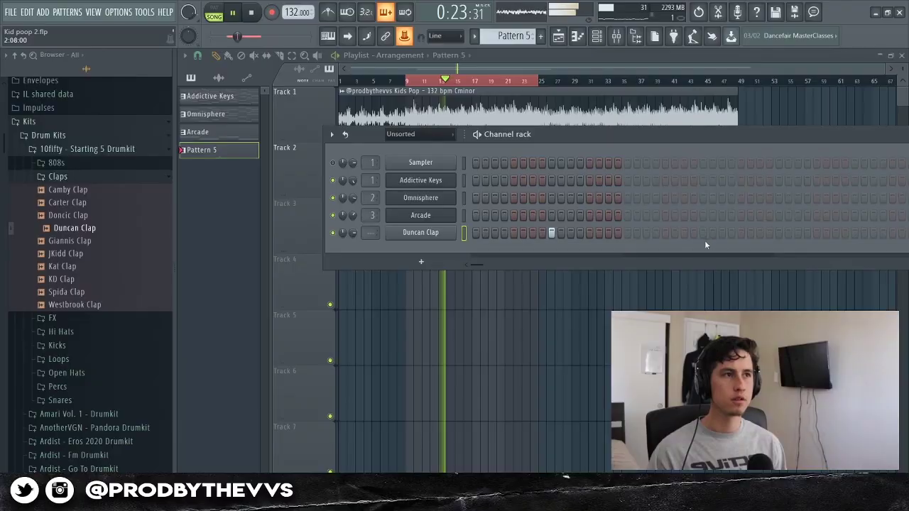
Add Duncan Clap hits on the third beat of bars 2, 3 and 4, matching the hit in bar 1.
left_click(703, 233)
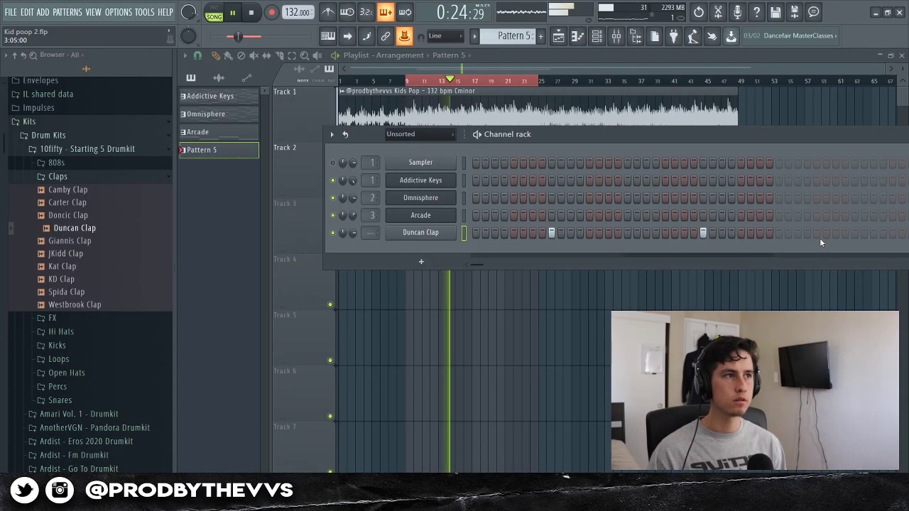
left_click(854, 233)
key("F7")
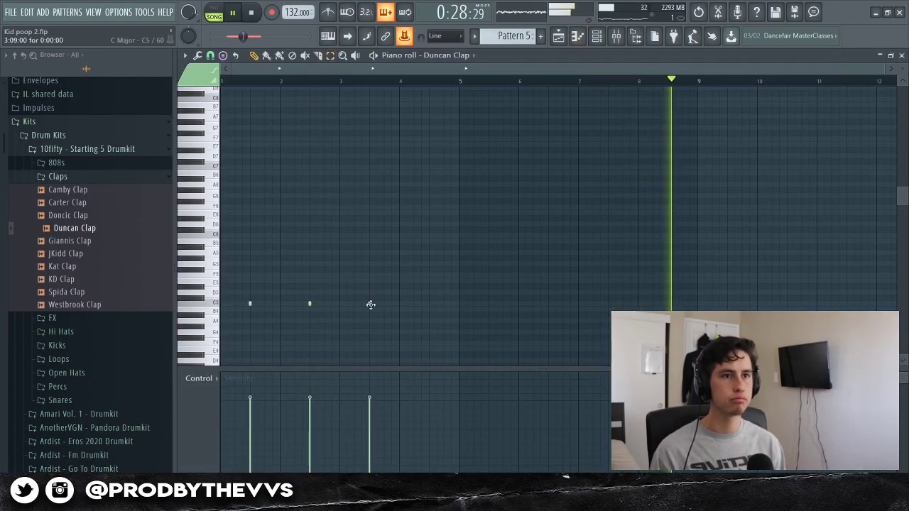
left_click(429, 304)
key("space")
Duplicate the four-bar clap sequence twice so that it fills twelve bars, playing it back meanwhile.
key("ctrl+a")
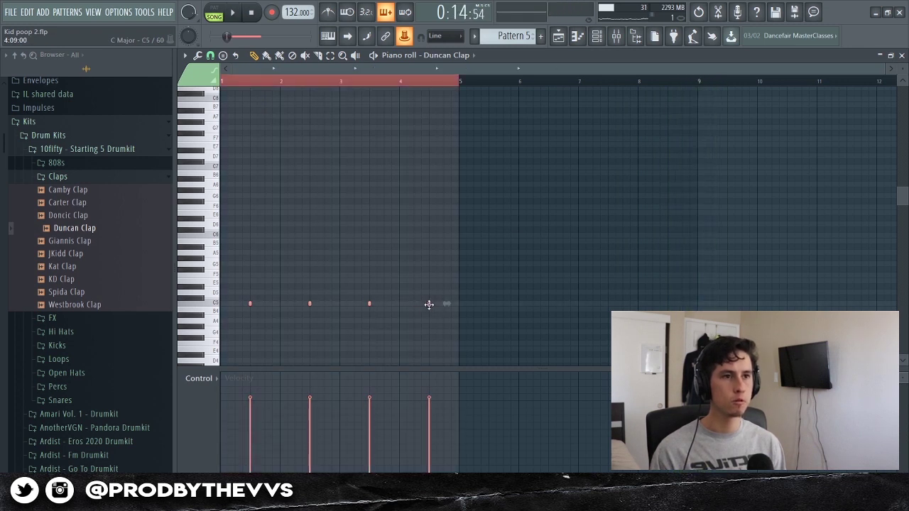
key("space")
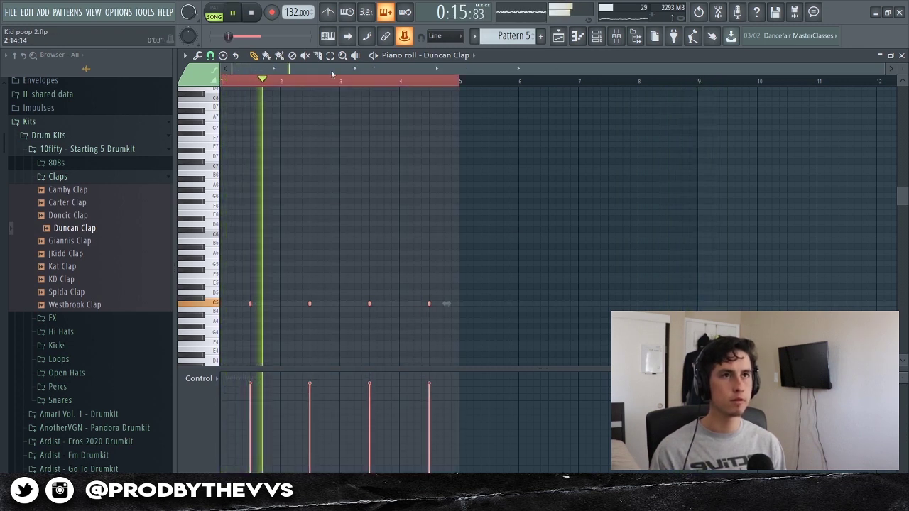
key("ctrl+b")
key("ctrl+b")
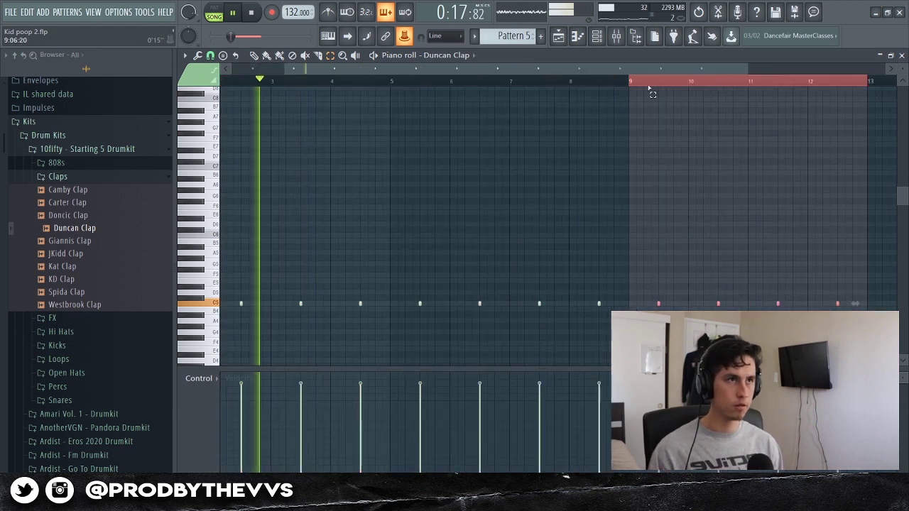
key("ctrl+d")
key("space")
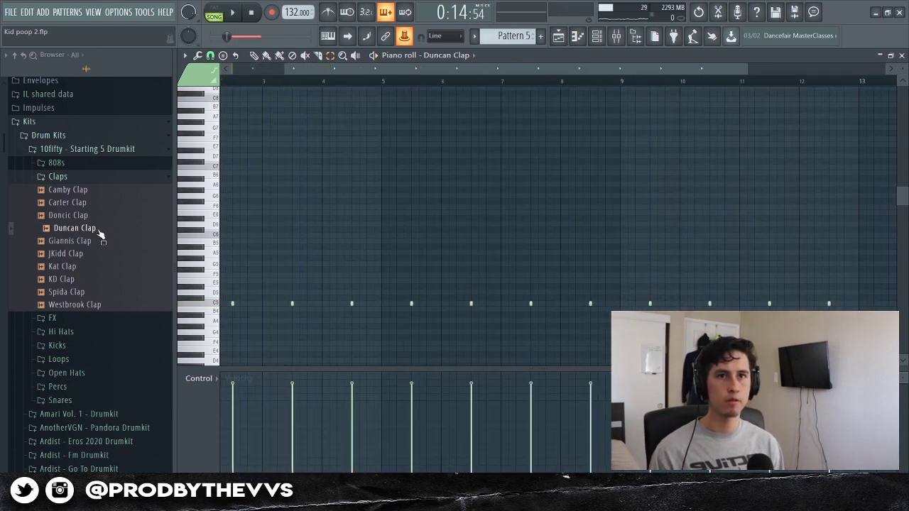
Audition the other claps in the 10fifty Starting 5 Drumkit, from Giannis Clap down to Westbrook Clap.
left_click(98, 254)
left_click(98, 242)
left_click(93, 254)
left_click(90, 267)
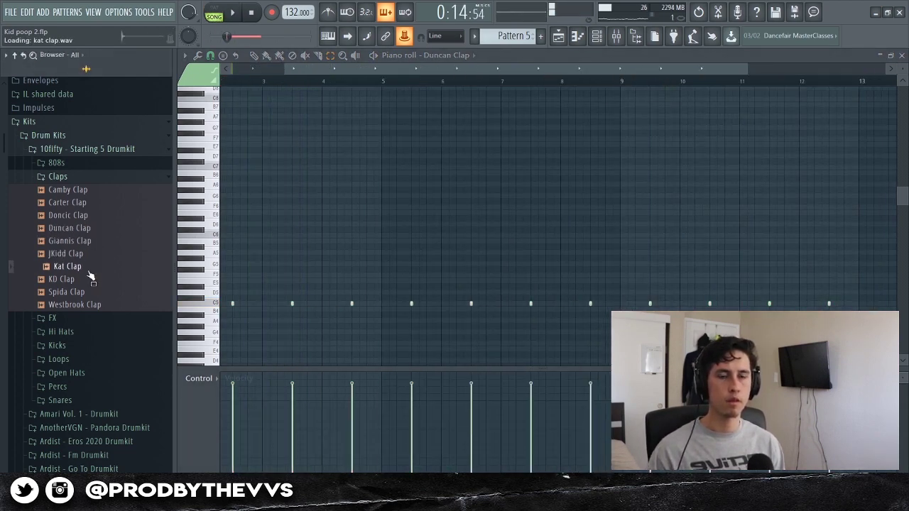
left_click(87, 279)
left_click(86, 293)
left_click(86, 305)
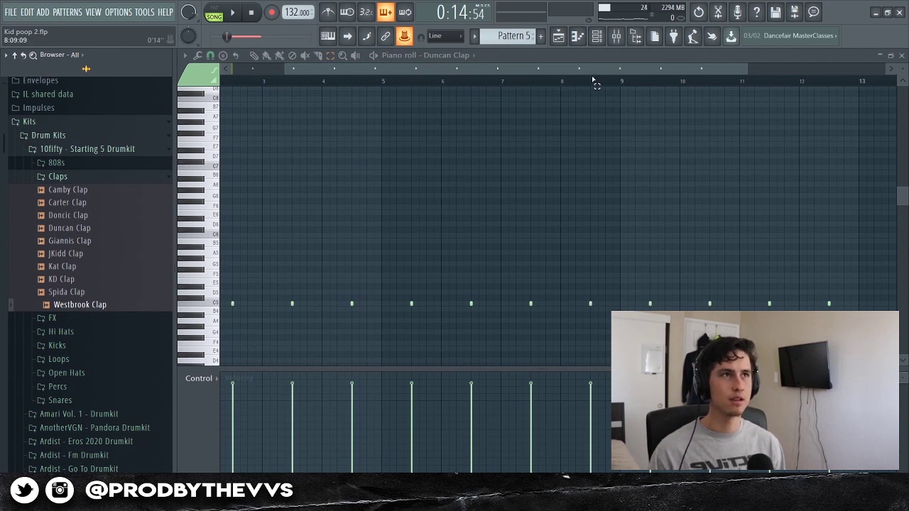
Compare the Duncan, Giannis and JKidd claps, swap the clap channel's sample for JKidd Clap and play it in context.
left_click_drag(592, 69, 400, 85)
left_click(98, 231)
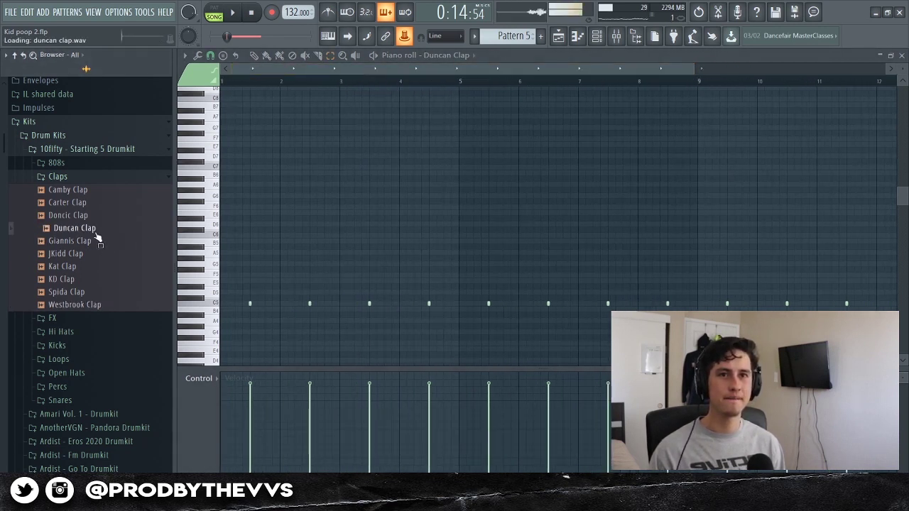
left_click(96, 242)
left_click(93, 255)
key("space")
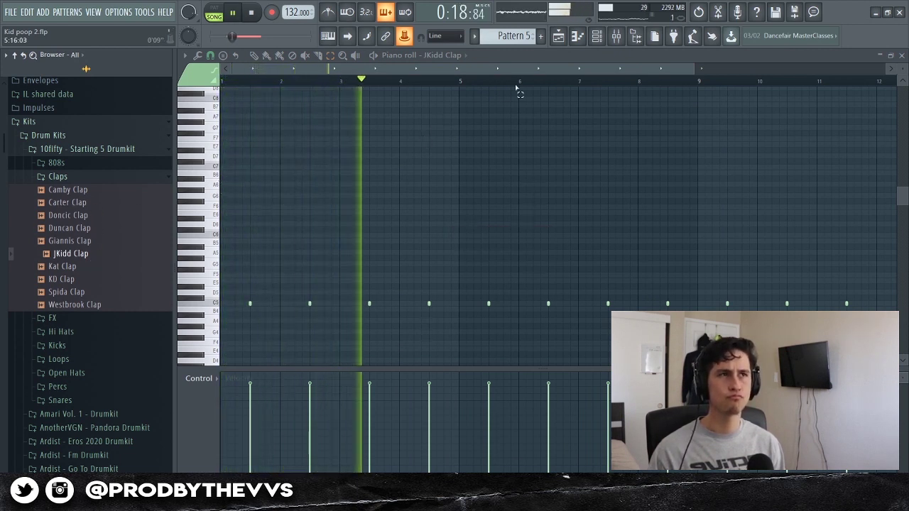
key("F6")
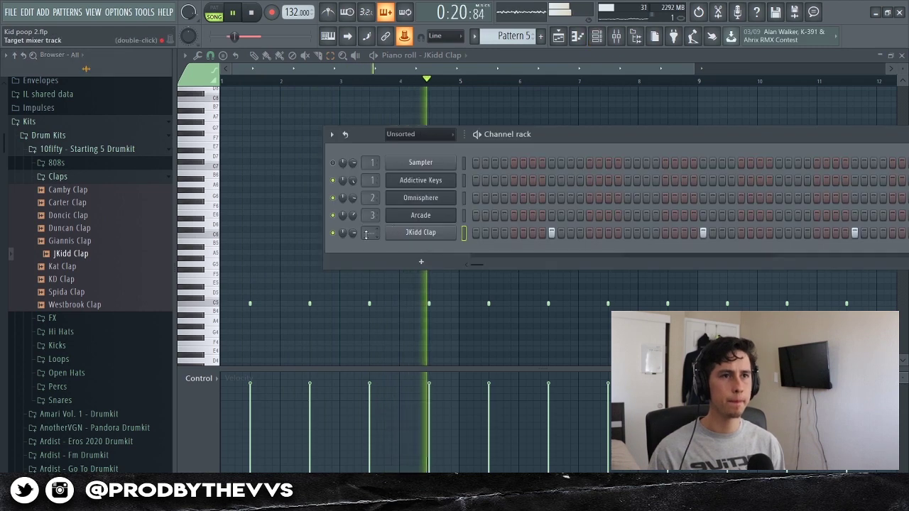
Audition the snares in the 10fifty Starting 5 Drumkit over the beat, from AD Snare down to Nique Snare.
left_click(164, 177)
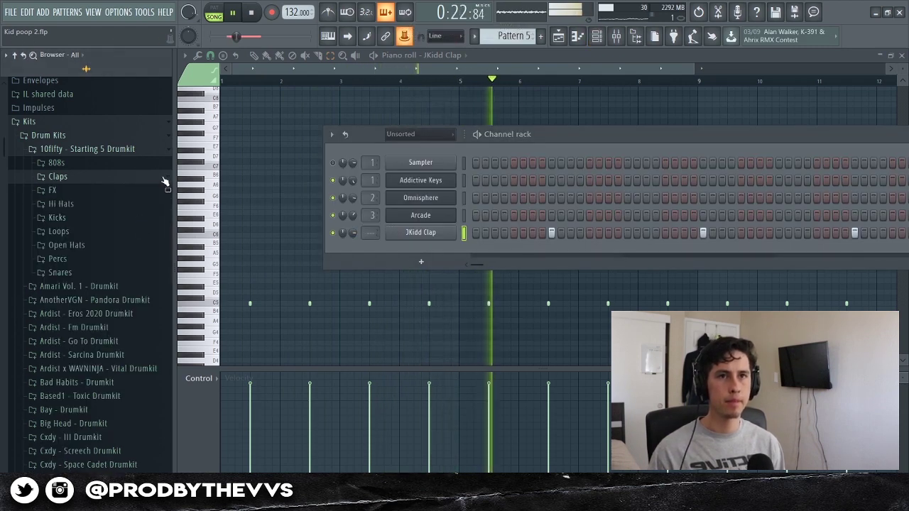
left_click(107, 272)
left_click(105, 288)
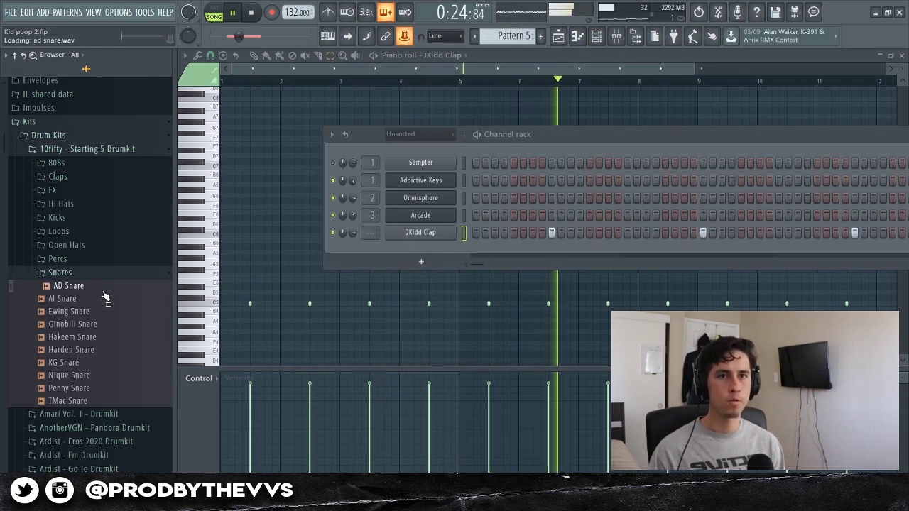
left_click(102, 301)
left_click(99, 314)
left_click(98, 325)
left_click(90, 350)
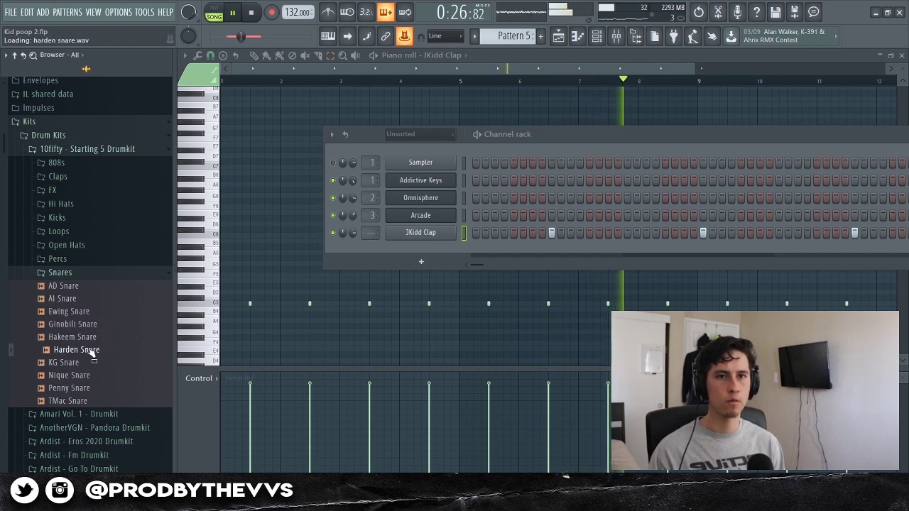
left_click(85, 363)
left_click(87, 375)
scroll(89, 377, "down", 2)
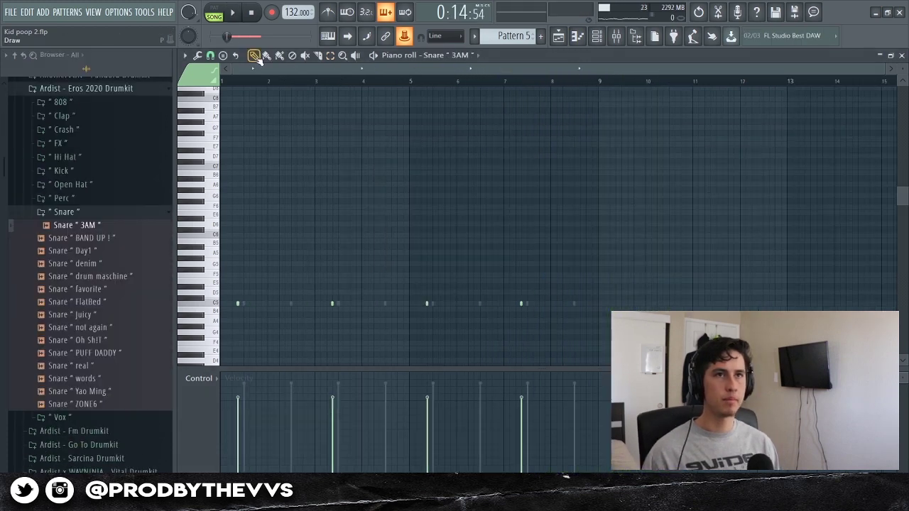
Add a roll of four closely spaced notes leading into the Snare 3AM hit in bar 7, with rising velocities.
left_click_drag(231, 68, 256, 68)
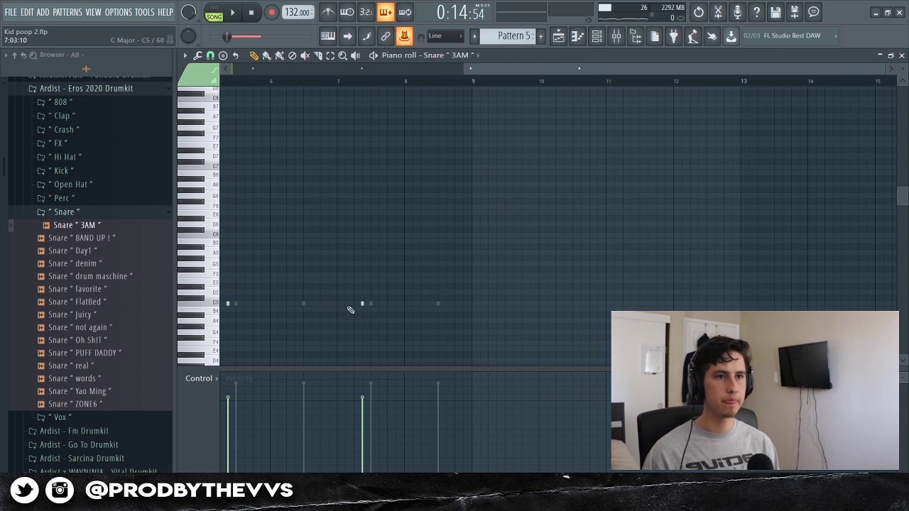
left_click(348, 305)
left_click_drag(349, 305, 345, 305)
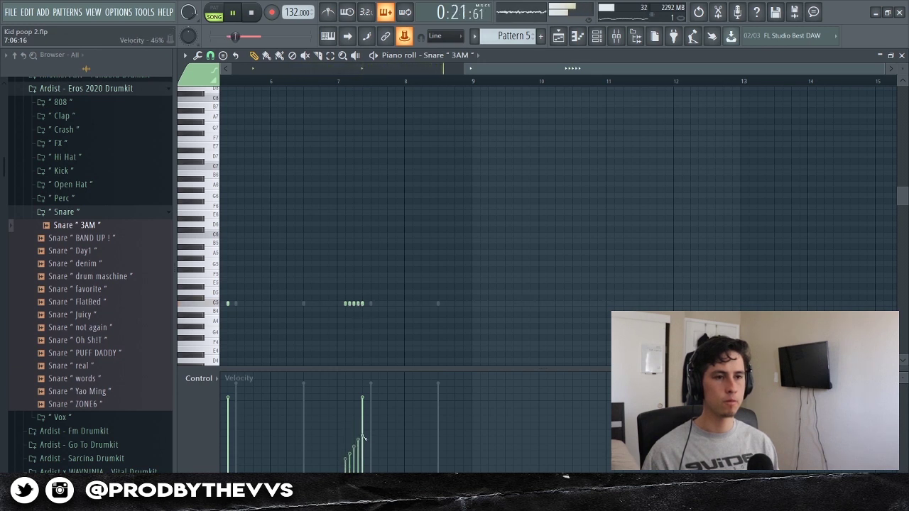
left_click_drag(363, 421, 364, 389)
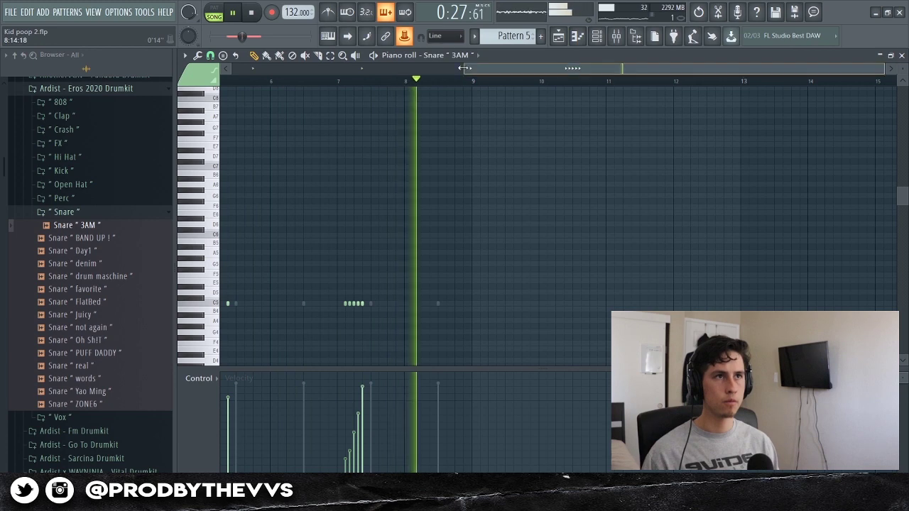
scroll(465, 80, "down", 3)
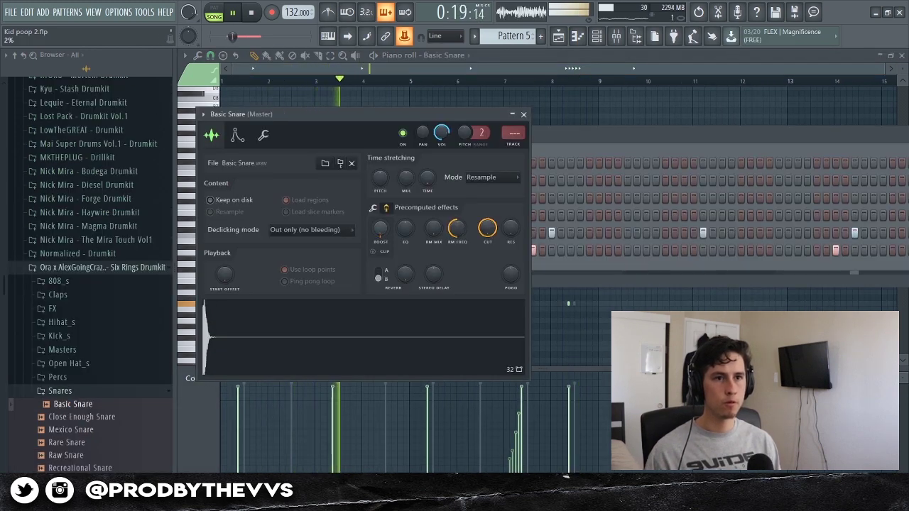
Close the Basic Snare sampler settings and hide the channel rack.
left_click(523, 114)
key("F6")
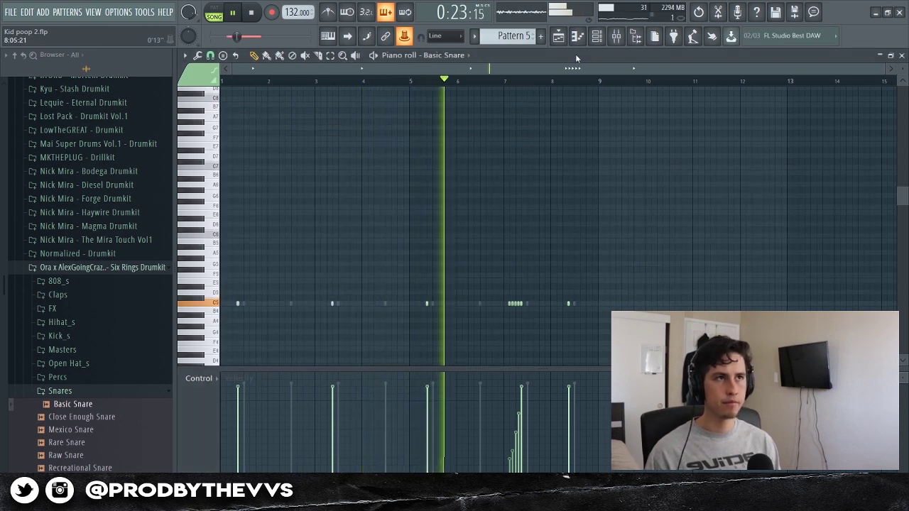
left_click(597, 37)
left_click(597, 37)
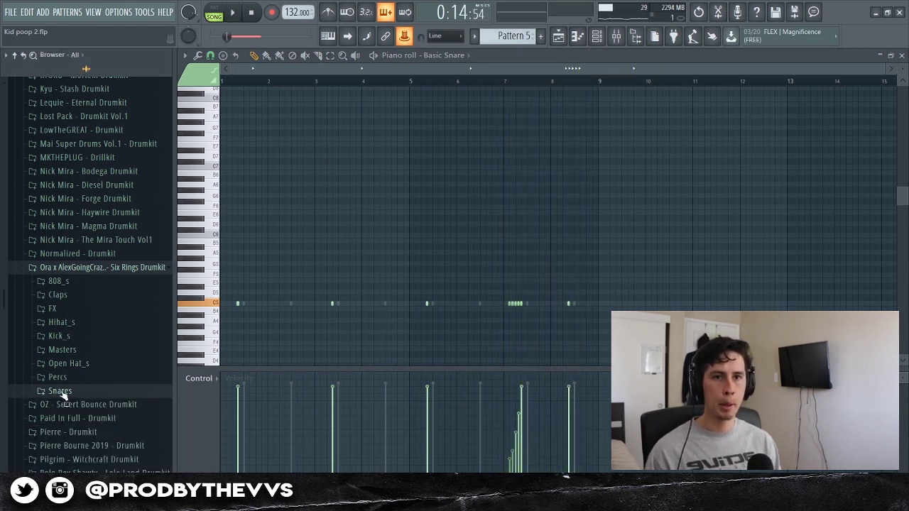
Browse the hi-hats of the Six Rings Drumkit and preview 6 Rings Hat.
left_click(79, 323)
left_click(83, 336)
left_click(89, 268)
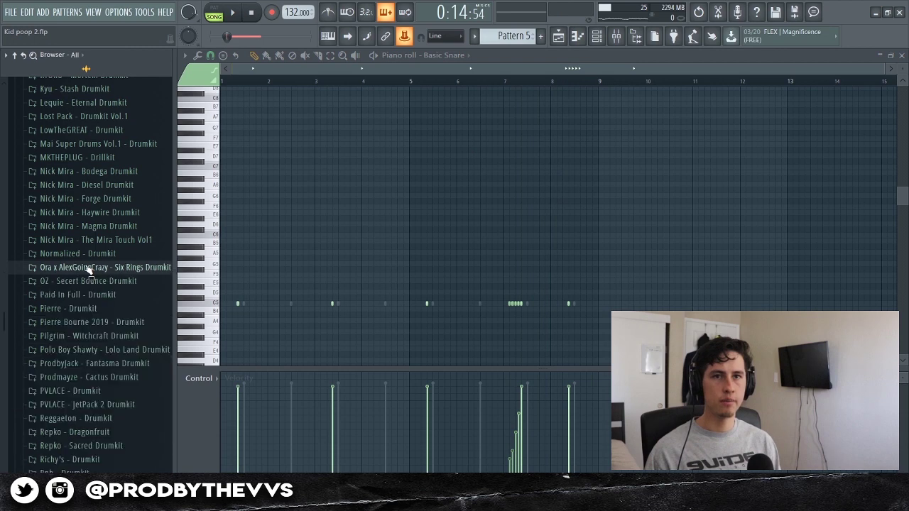
left_click(89, 267)
left_click(83, 336)
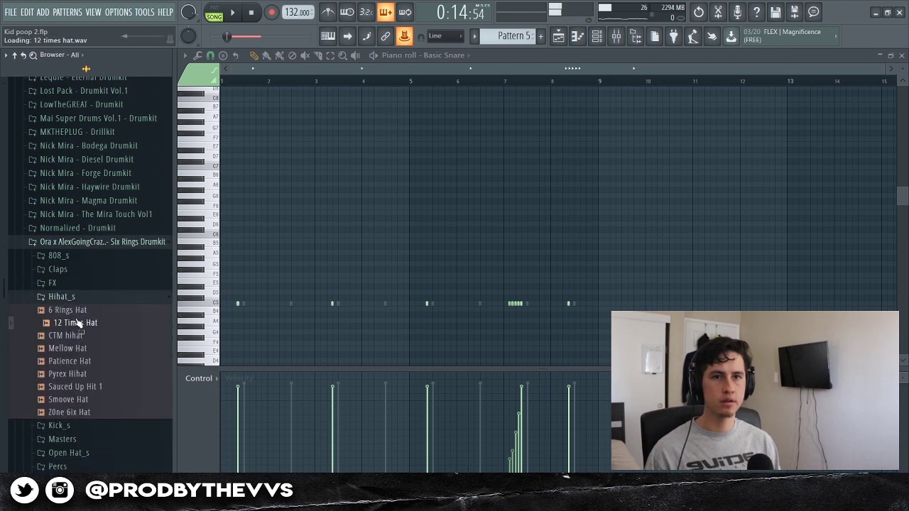
Preview hi-hats over the playing beat and add Mellow Hat as a new channel below Basic Snare.
left_click(603, 40)
key("space")
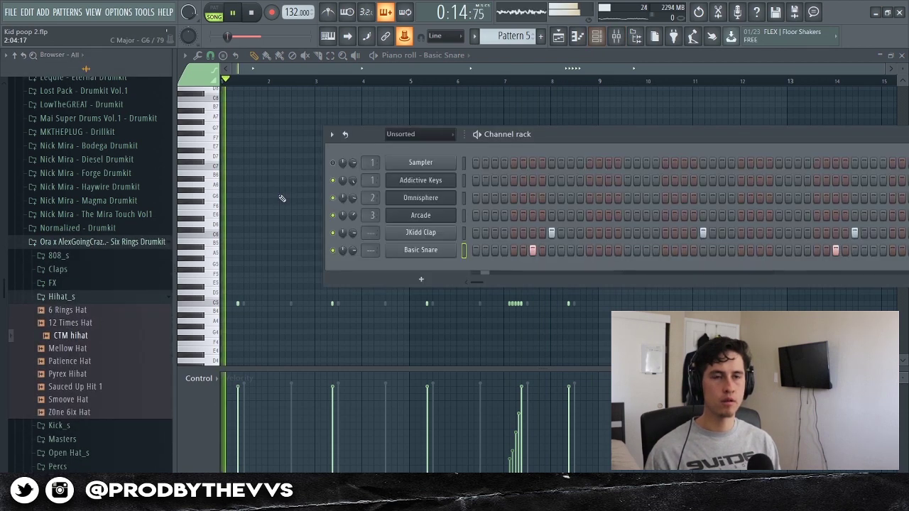
left_click(73, 348)
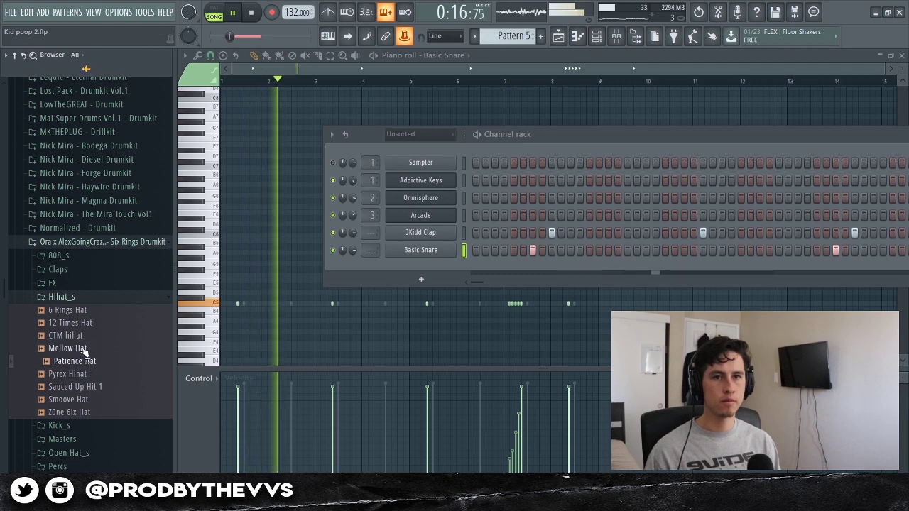
left_click_drag(77, 349, 398, 280)
Find the Danger Hi-Hat MIDI file in the Hi-Hat Midi Kit under My Kits and load it onto the Mellow Hat channel.
scroll(106, 277, "up", 10)
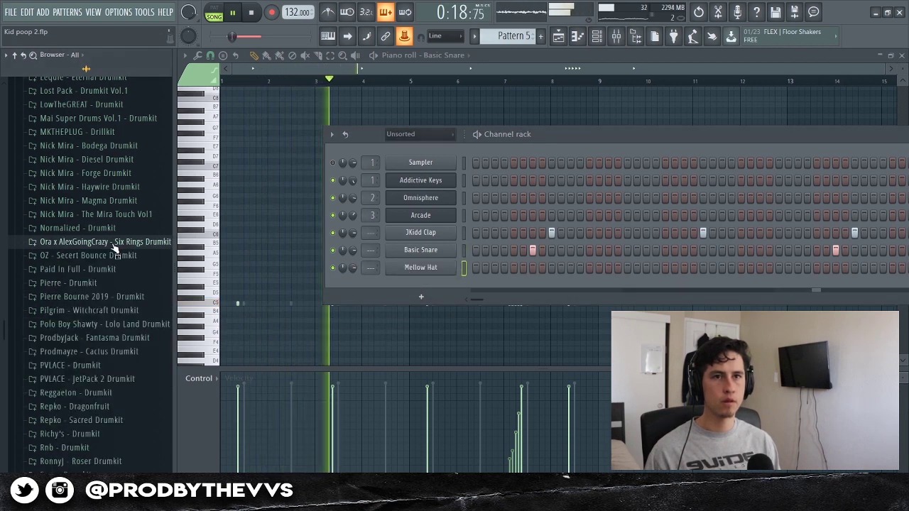
key("space")
left_click(48, 233)
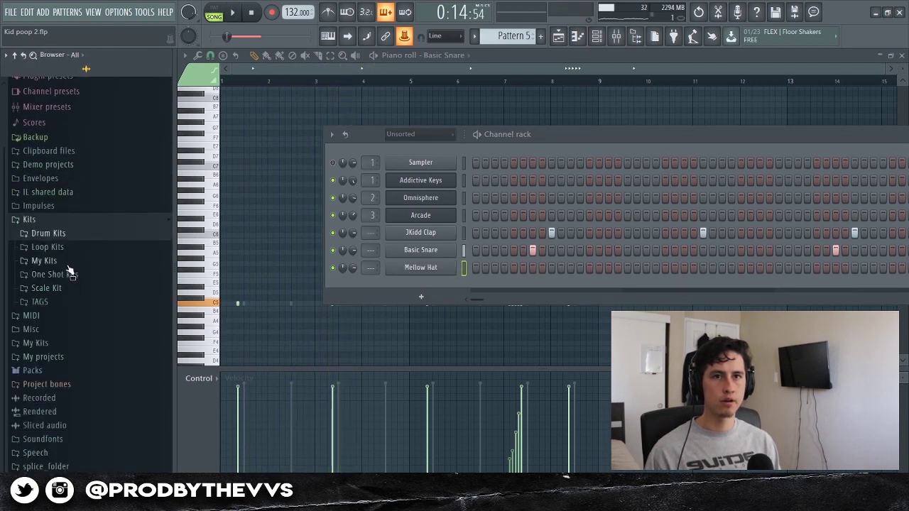
left_click(69, 247)
left_click(68, 247)
left_click(70, 262)
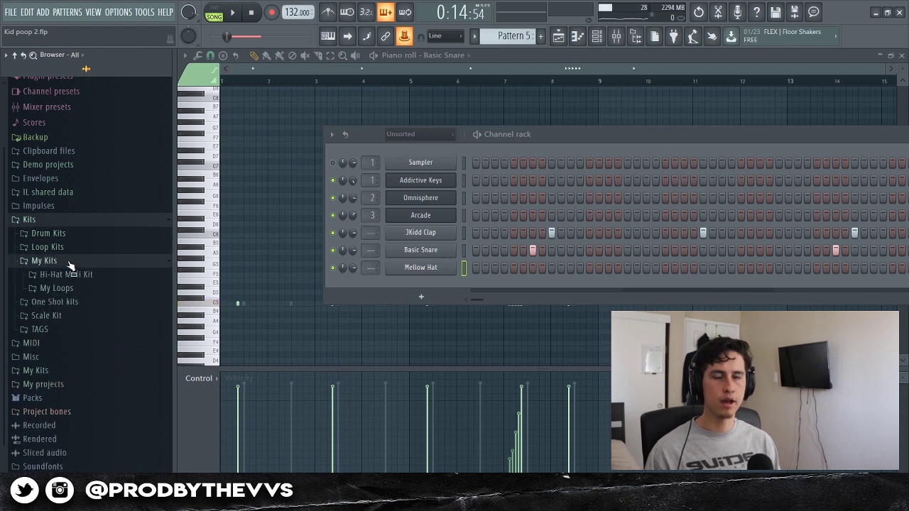
left_click(74, 274)
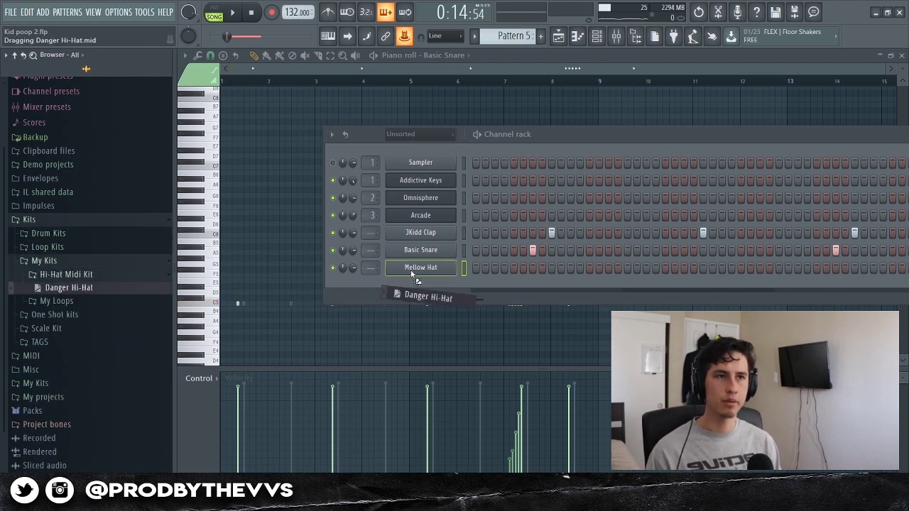
left_click_drag(415, 279, 416, 276)
Open the Mellow Hat channel's notes in the piano roll and play the imported hi-hat pattern with the beat.
left_click(471, 269)
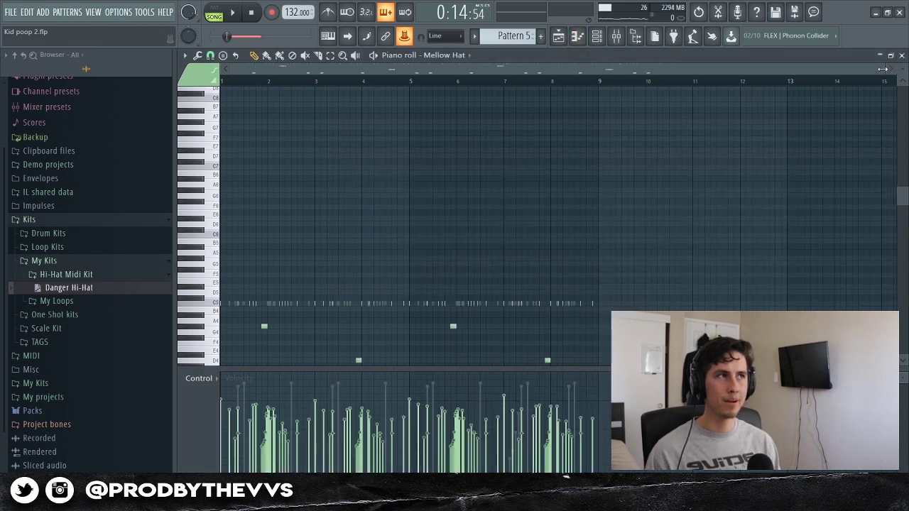
left_click_drag(883, 68, 450, 178)
scroll(377, 195, "down", 3)
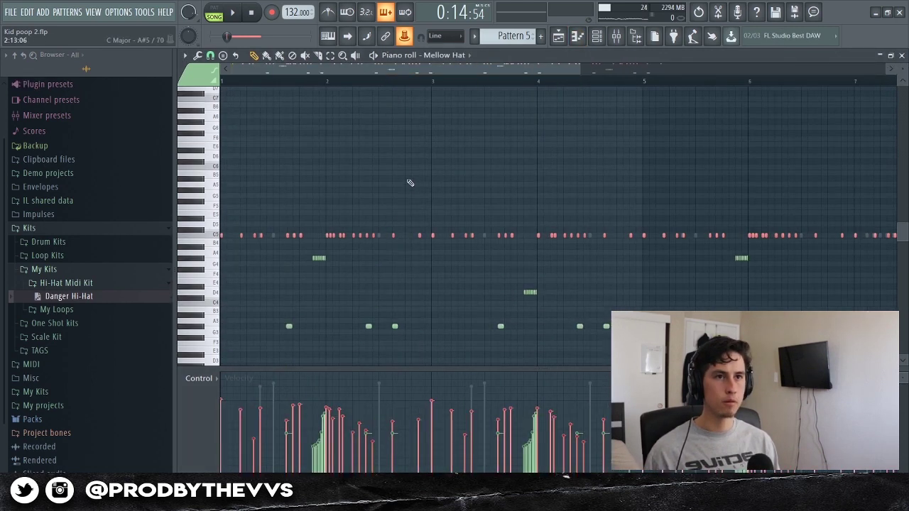
key("space")
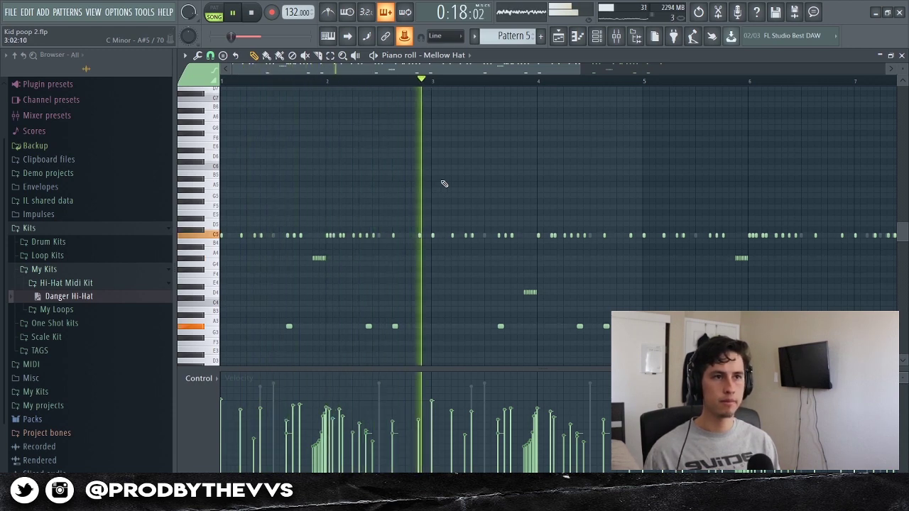
Add Fruity Reeverb 2 to Mellow Hat's mixer insert 12 and adjust its high cut, room size, decay, bass and effect mix level.
left_click_drag(584, 69, 723, 85)
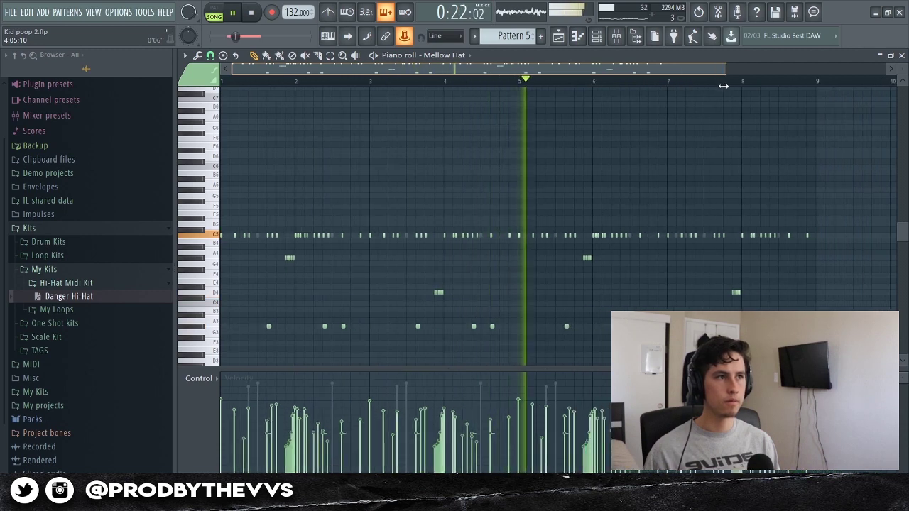
left_click_drag(723, 85, 544, 95)
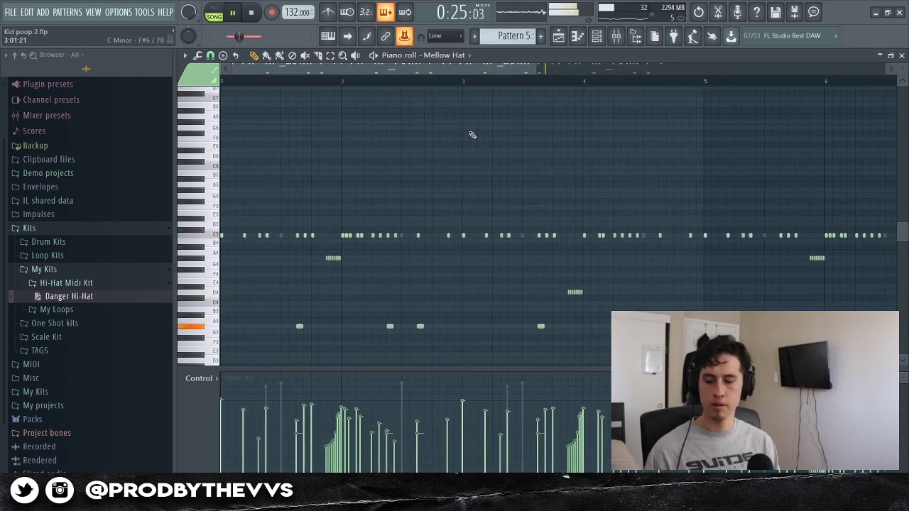
left_click(596, 36)
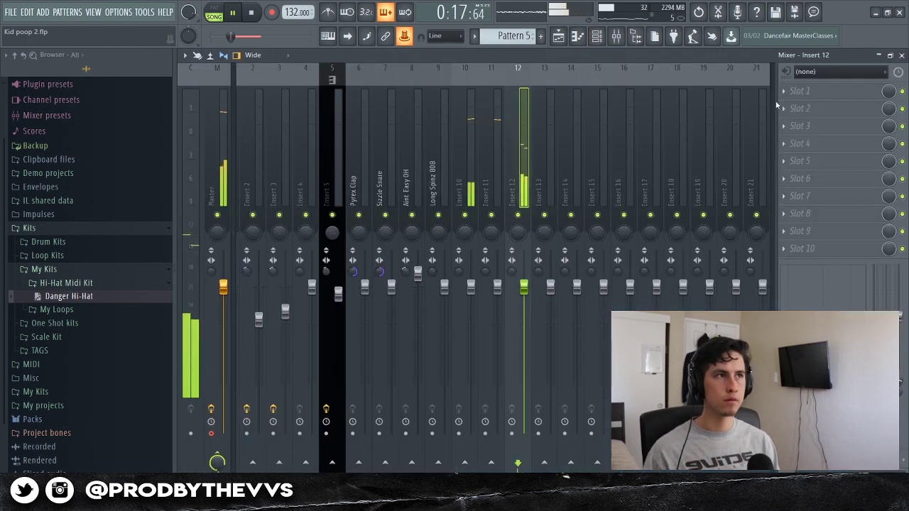
left_click(800, 91)
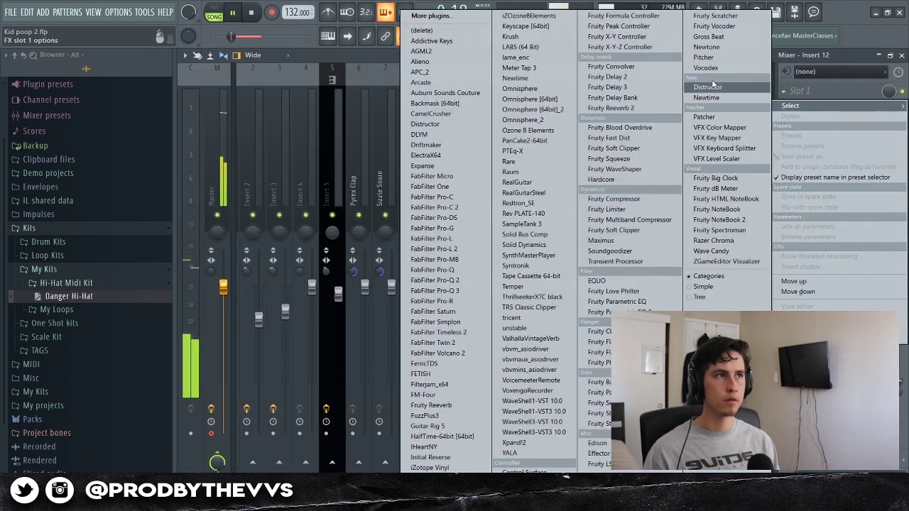
left_click(611, 108)
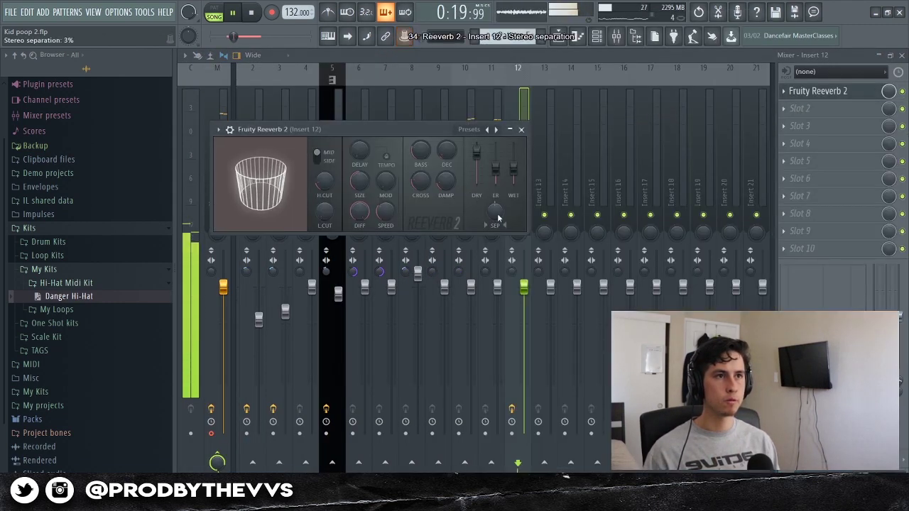
left_click_drag(324, 181, 359, 170)
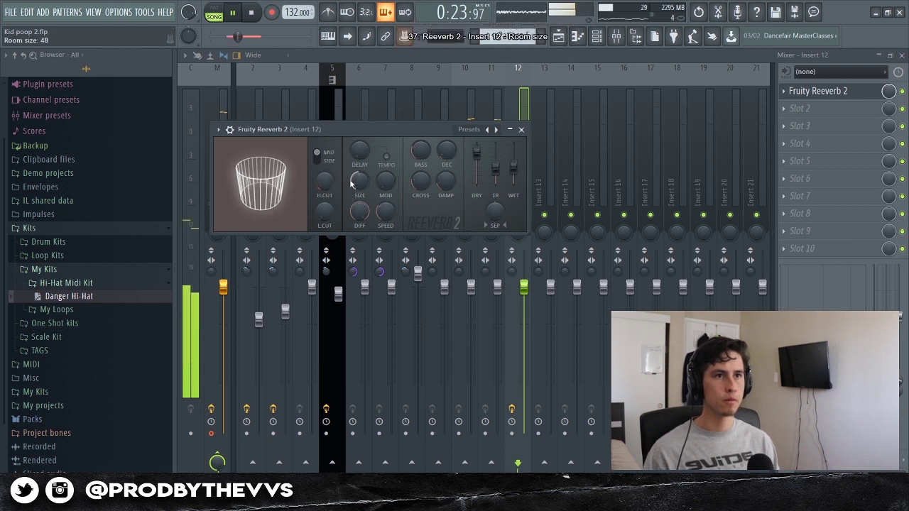
left_click_drag(446, 149, 446, 139)
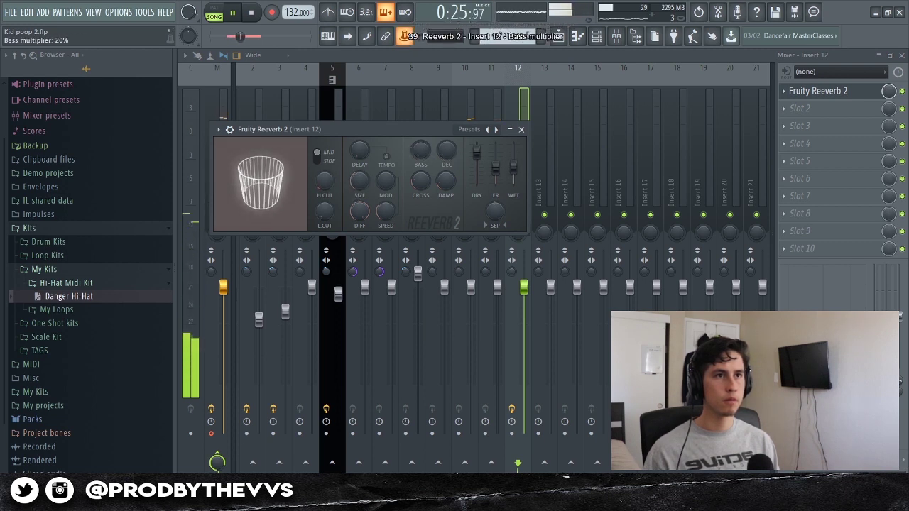
left_click(816, 91)
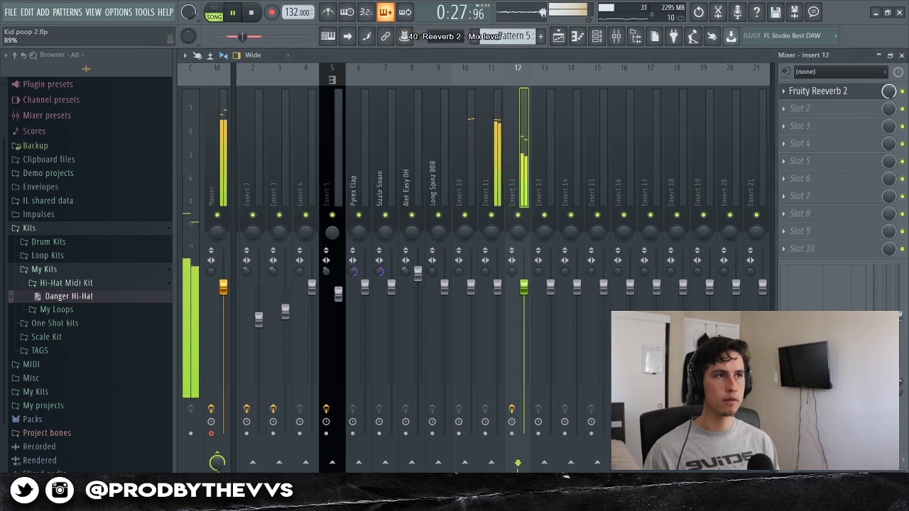
Open the Mellow Hat channel's sample settings and normalize the sample.
left_click(599, 41)
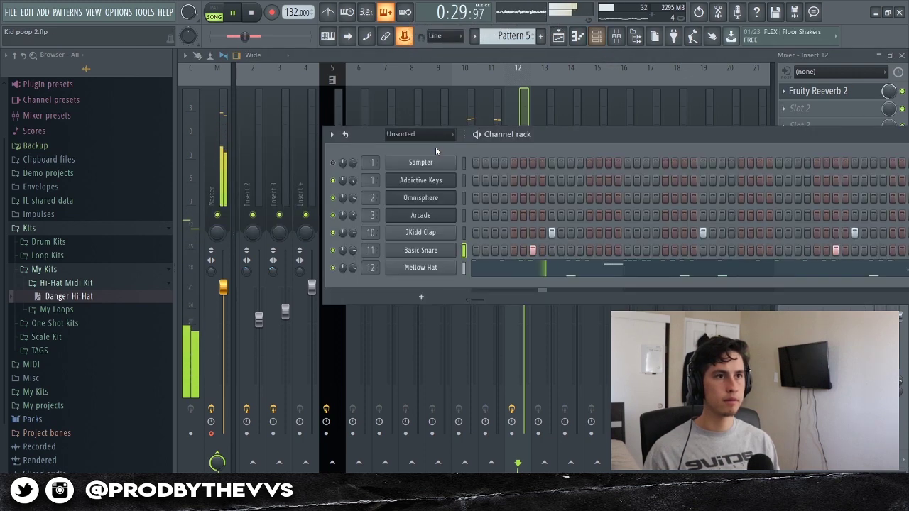
left_click(417, 267)
left_click(393, 251)
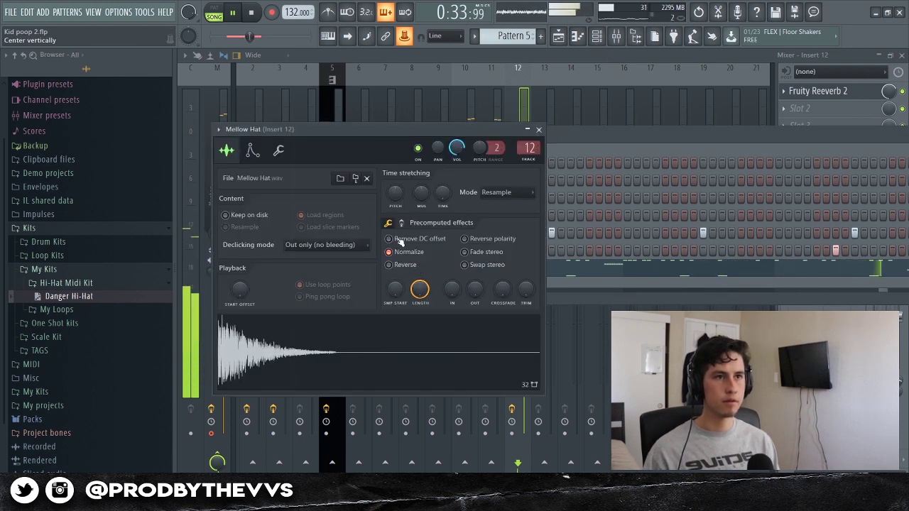
Add the Six Rings Drumkit's Aint Easy OH as a channel and place open-hat hits on steps 1 and 33 of the pattern.
left_click(594, 142)
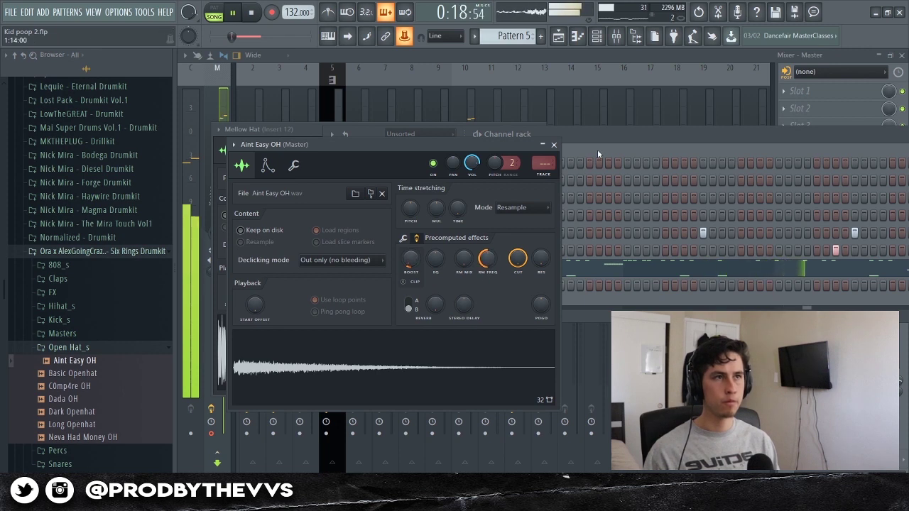
left_click(597, 153)
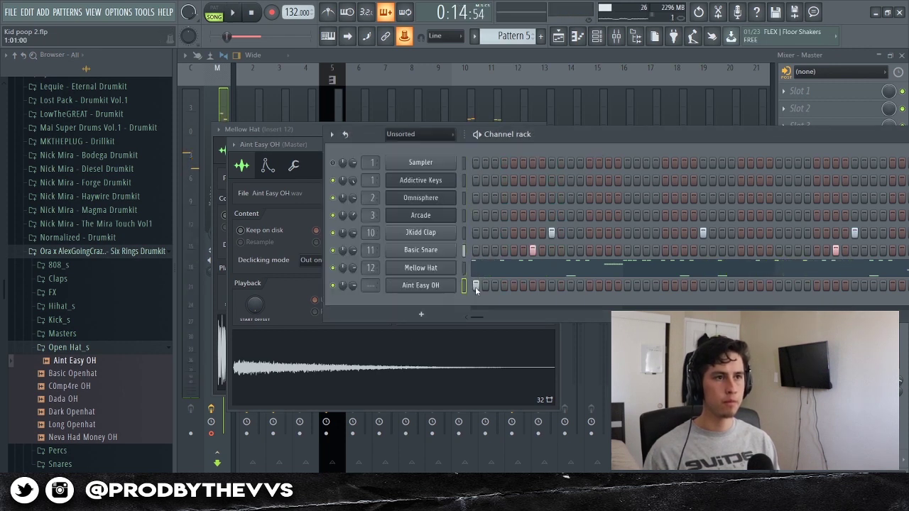
key("space")
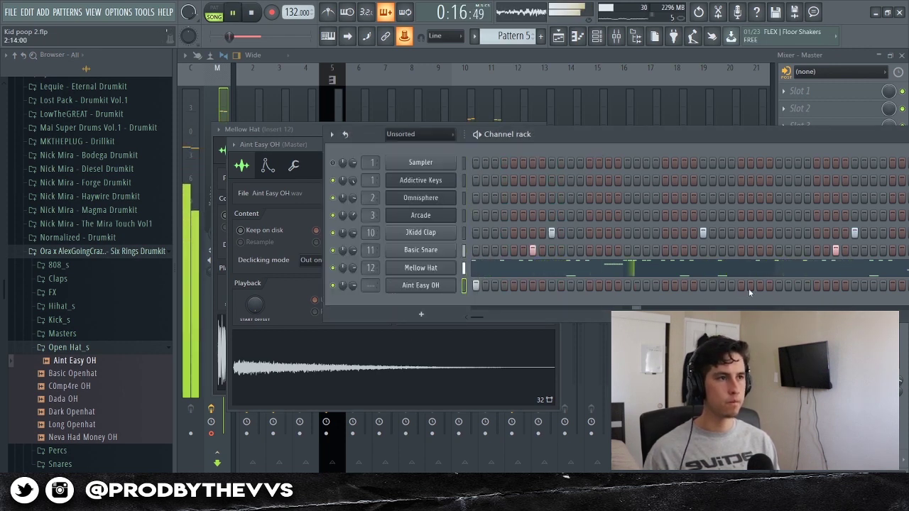
left_click(779, 285)
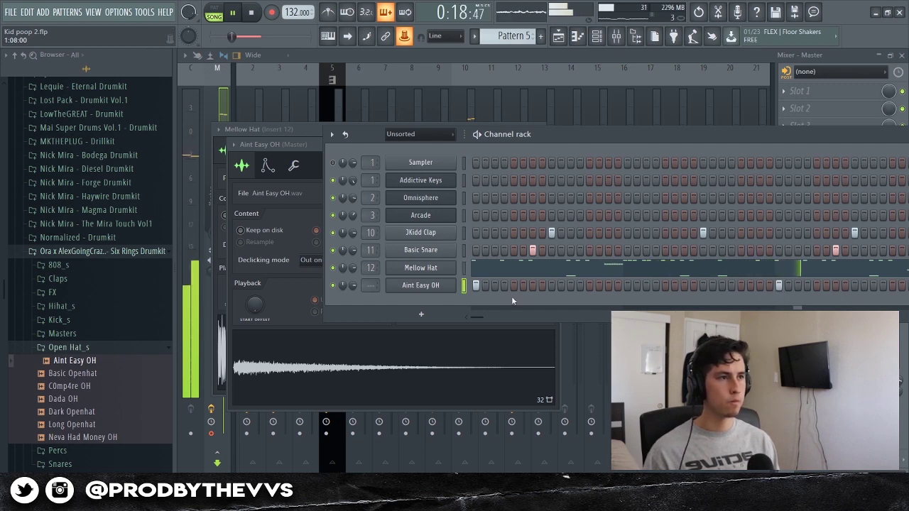
Lengthen the two Aint Easy OH notes in the piano roll and duplicate the four-bar phrase so it repeats from bar 5.
right_click(438, 286)
left_click(461, 289)
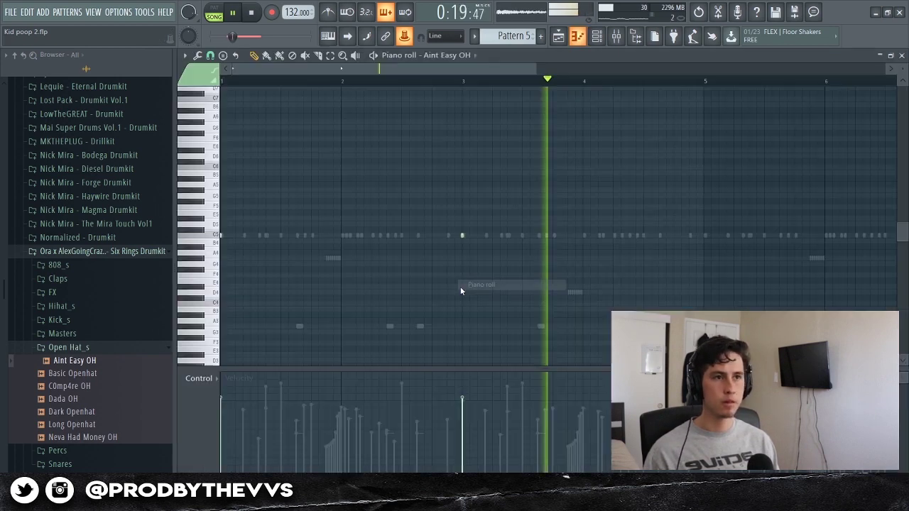
left_click(463, 236)
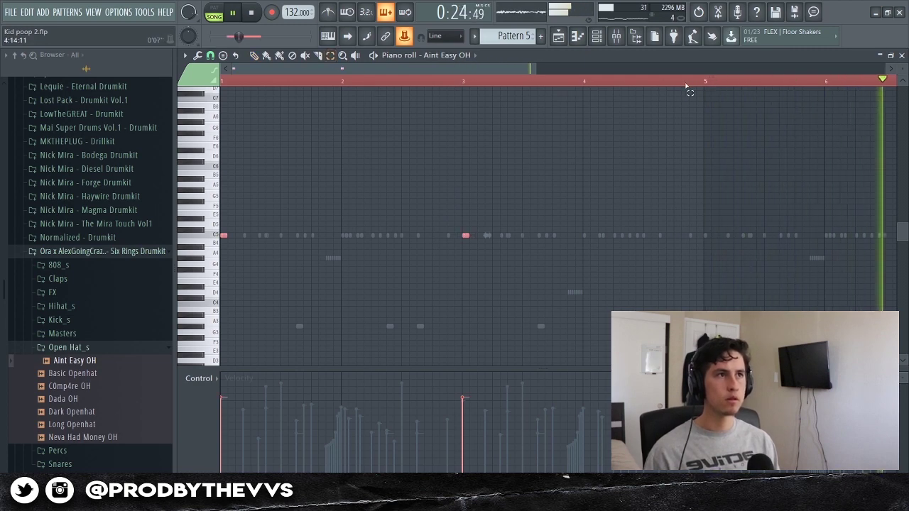
left_click_drag(705, 83, 2, 200)
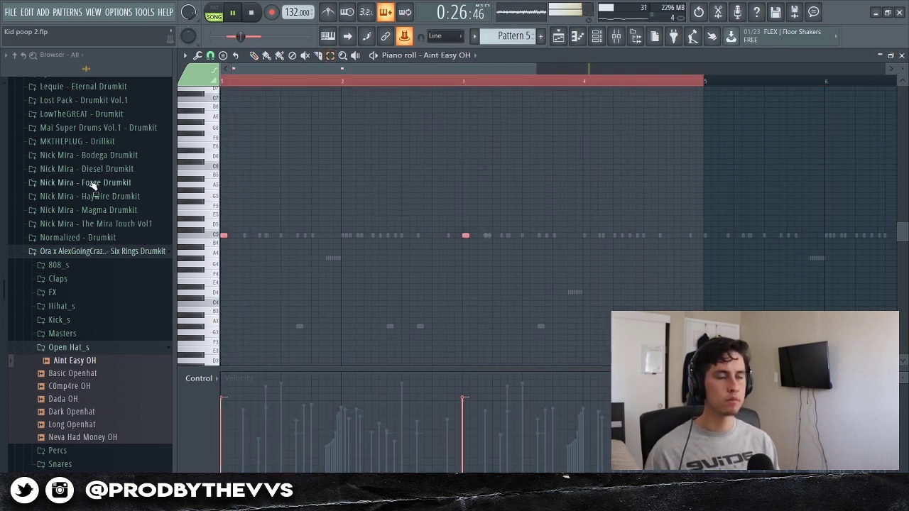
left_click(492, 84)
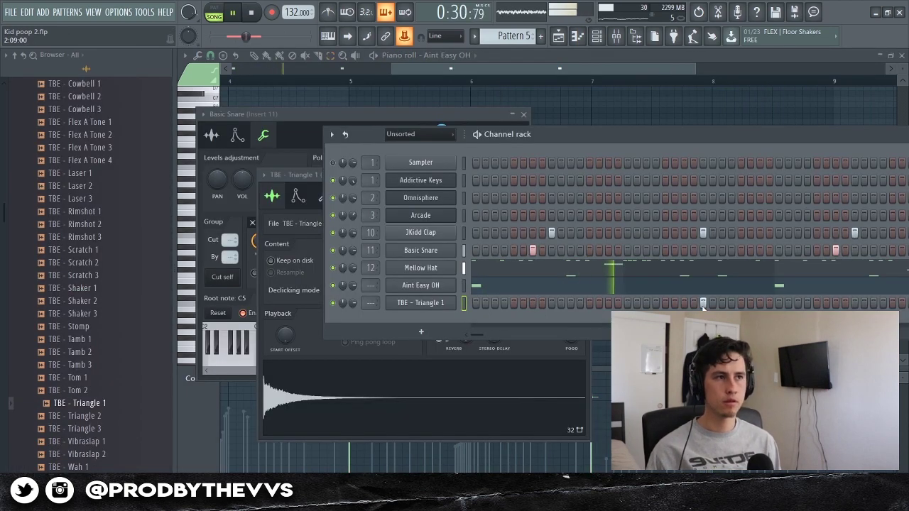
Open the TBE - Triangle 1 channel and check its miscellaneous channel settings while the beat plays.
left_click(453, 304)
left_click(453, 304)
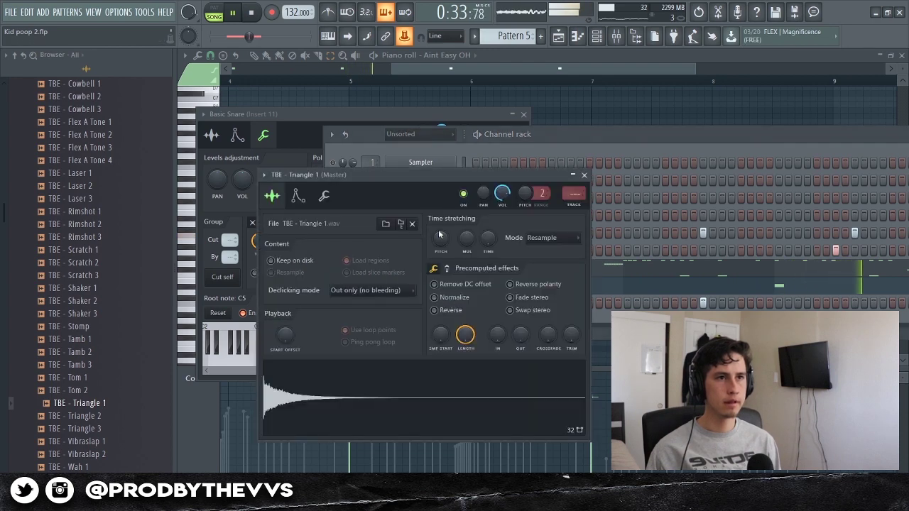
left_click(338, 201)
left_click(564, 134)
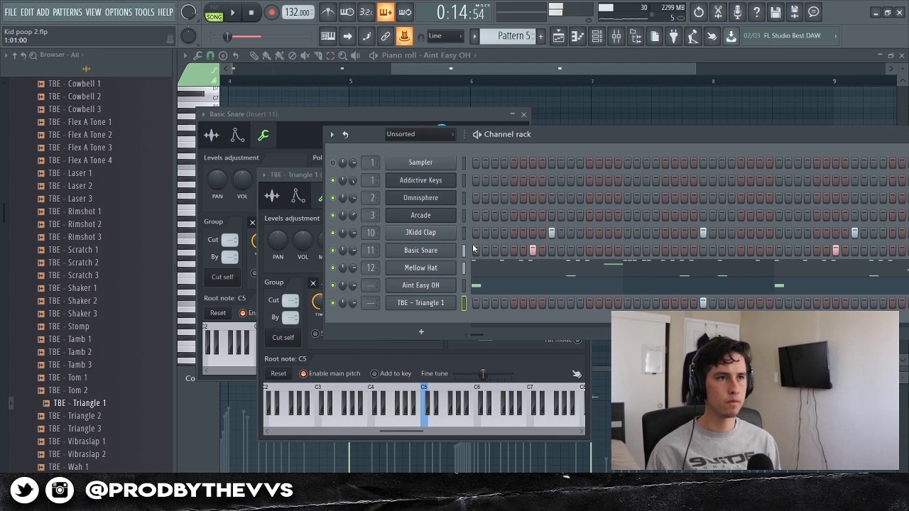
Slightly boost the JKidd Clap sample in its precomputed effects while playing the beat.
left_click(421, 250)
left_click(421, 235)
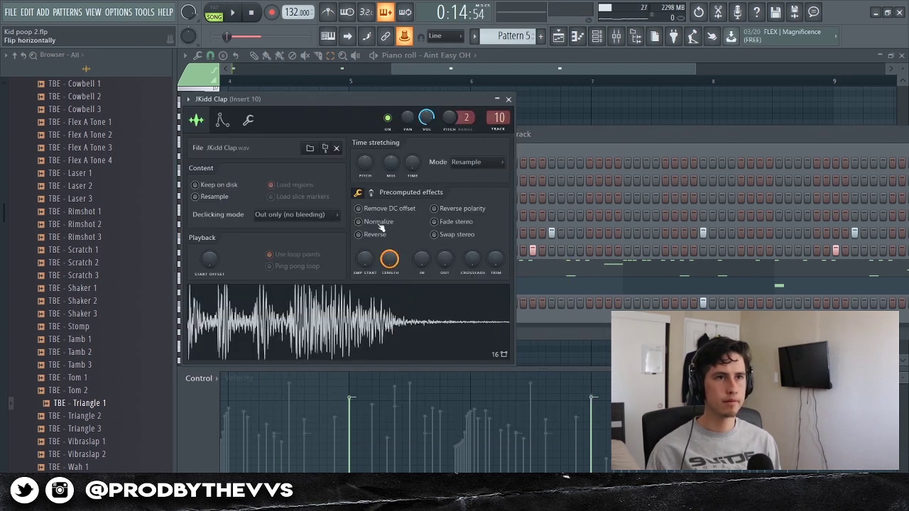
left_click(370, 194)
key("space")
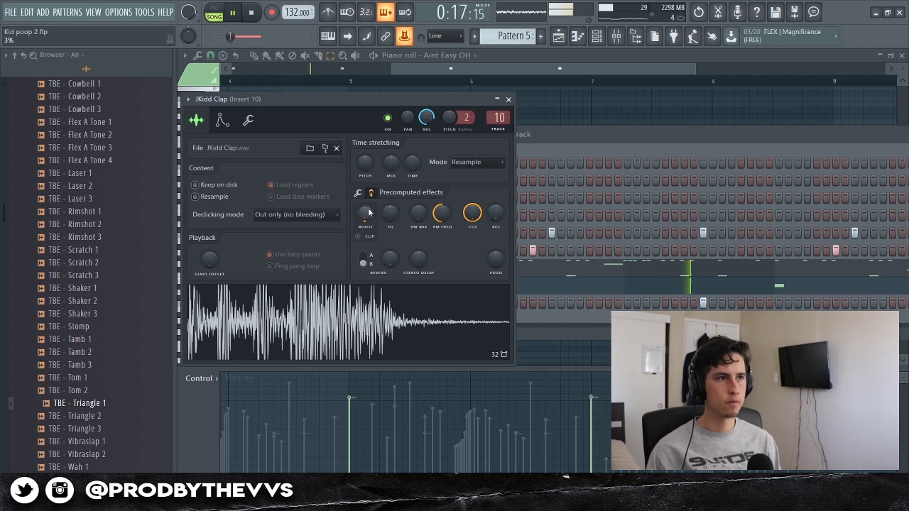
left_click(543, 145)
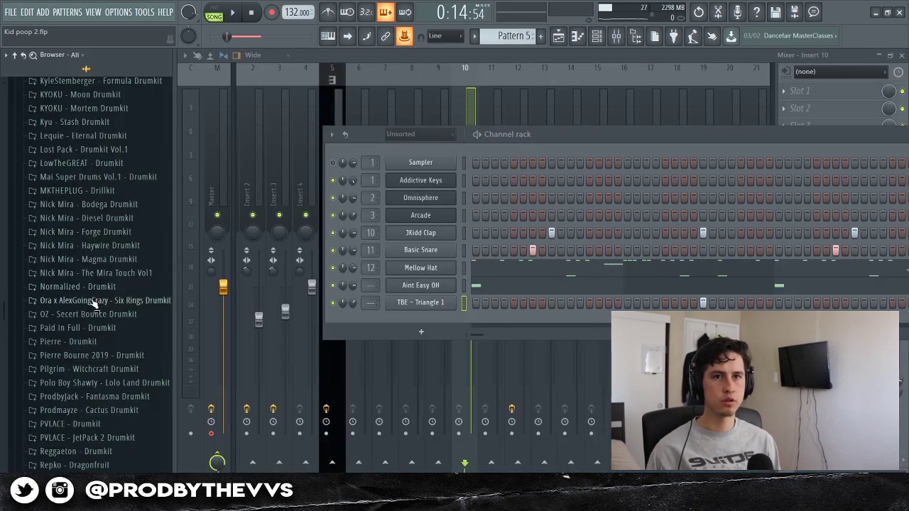
Add Long Spinz 808 from the Six Rings Drumkit's 808_s folder as a new channel below TBE - Triangle 1.
left_click(92, 302)
left_click(88, 169)
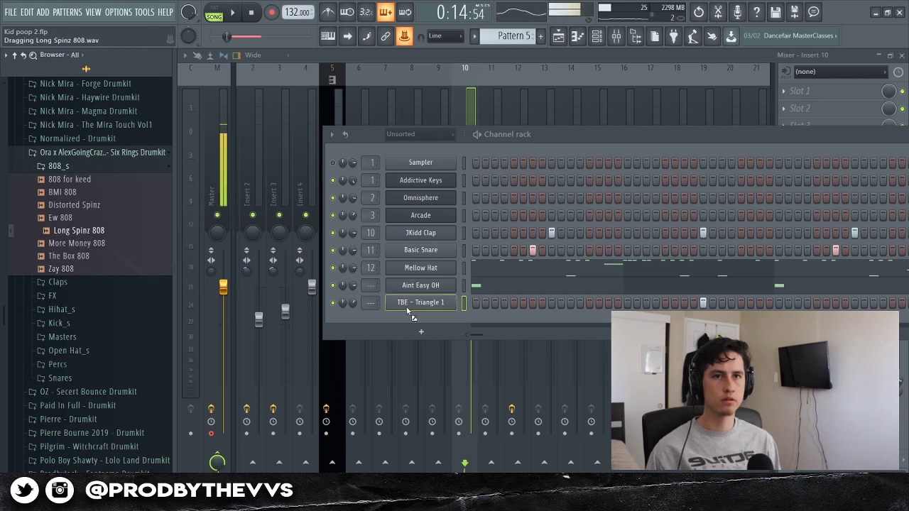
left_click_drag(414, 313, 412, 311)
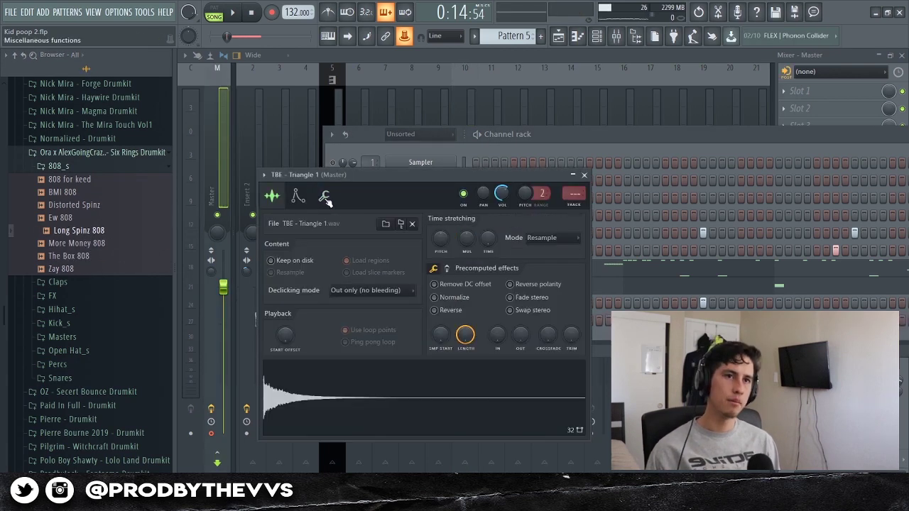
left_click(526, 148)
Boost the Long Spinz 808 sample in its precomputed effects and set its fade-out to about 20%.
left_click(442, 321)
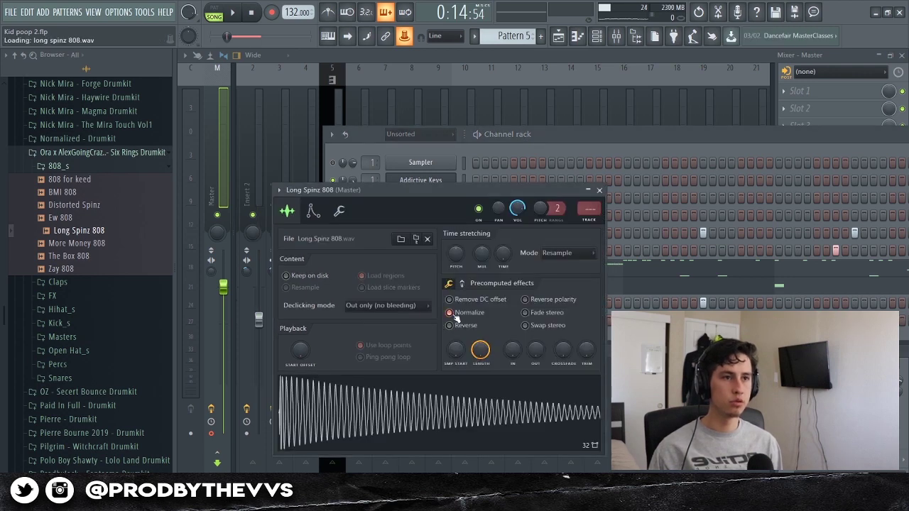
left_click(463, 283)
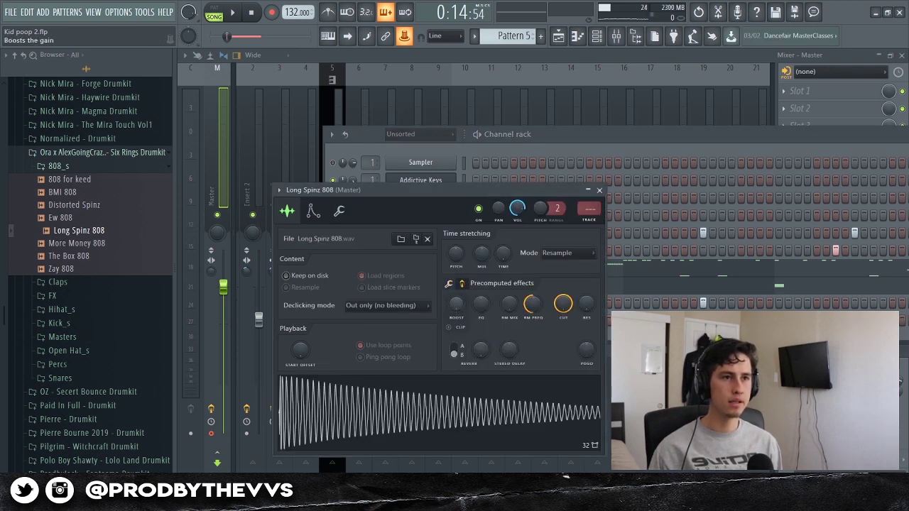
left_click(462, 284)
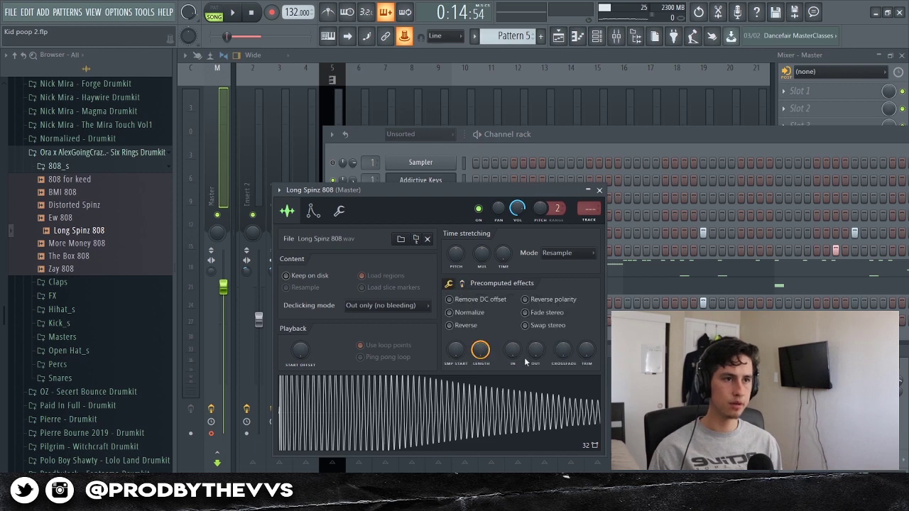
left_click_drag(535, 350, 535, 344)
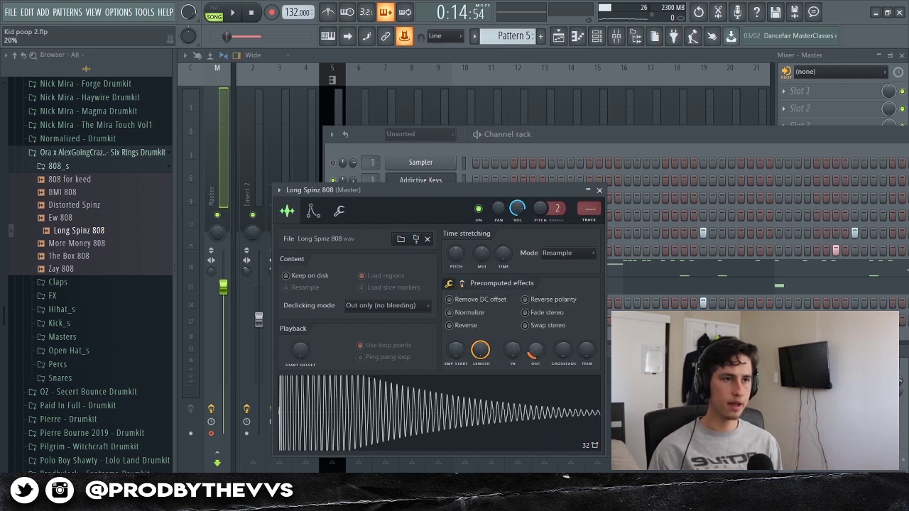
Open the Long Spinz 808 channel in the piano roll and set the channel to cut itself.
key("F6")
right_click(450, 325)
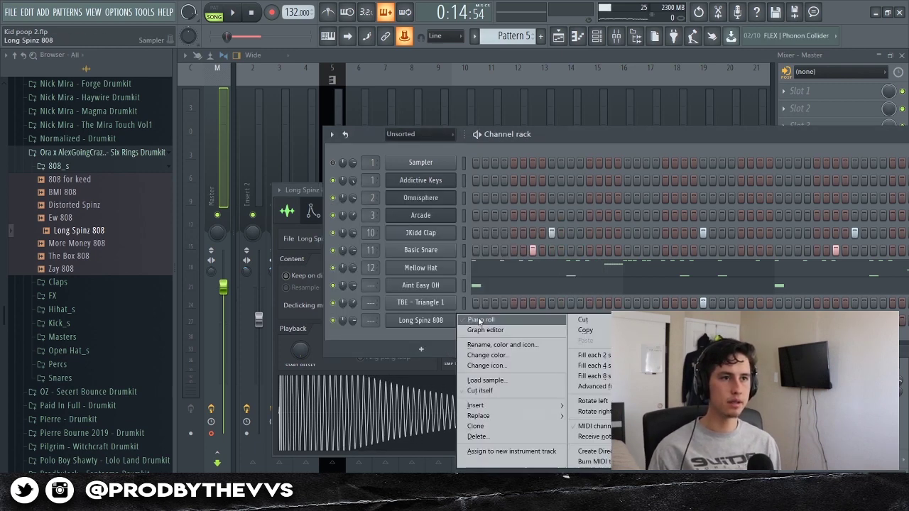
left_click(470, 321)
key("F6")
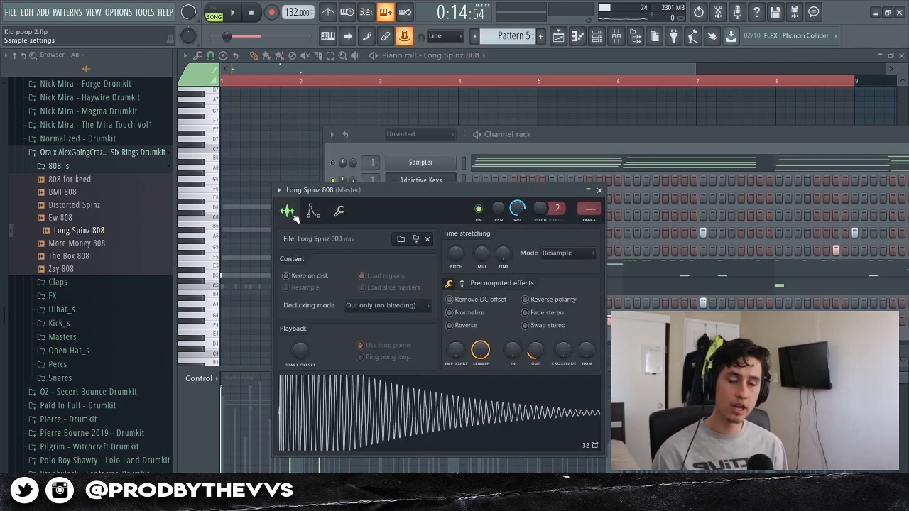
left_click(553, 163)
right_click(451, 323)
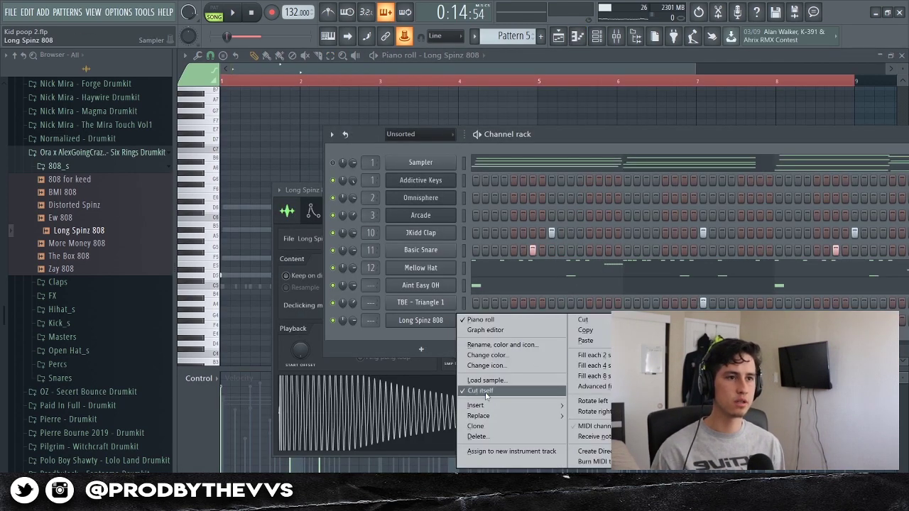
Enable the Long Spinz 808 volume envelope with maximum hold and with decay, sustain and release turned fully down.
left_click(420, 320)
left_click(420, 321)
left_click(320, 214)
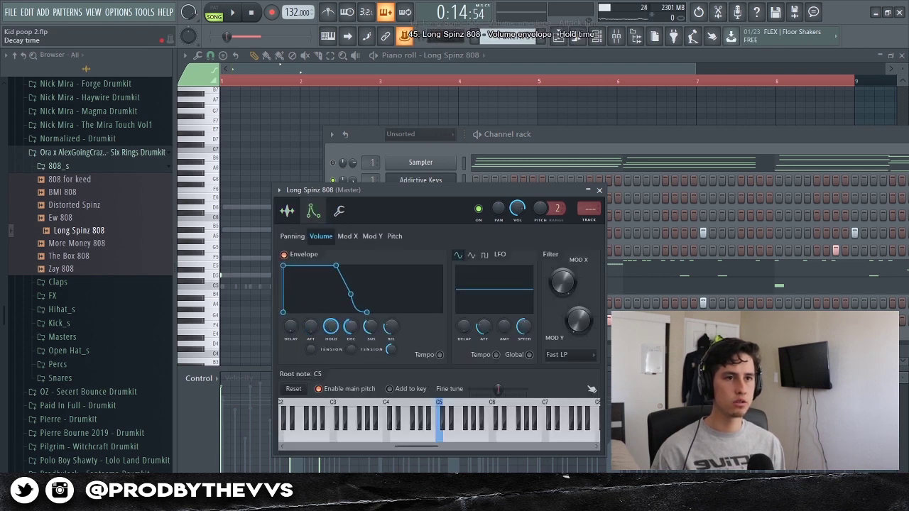
left_click_drag(370, 326, 393, 329)
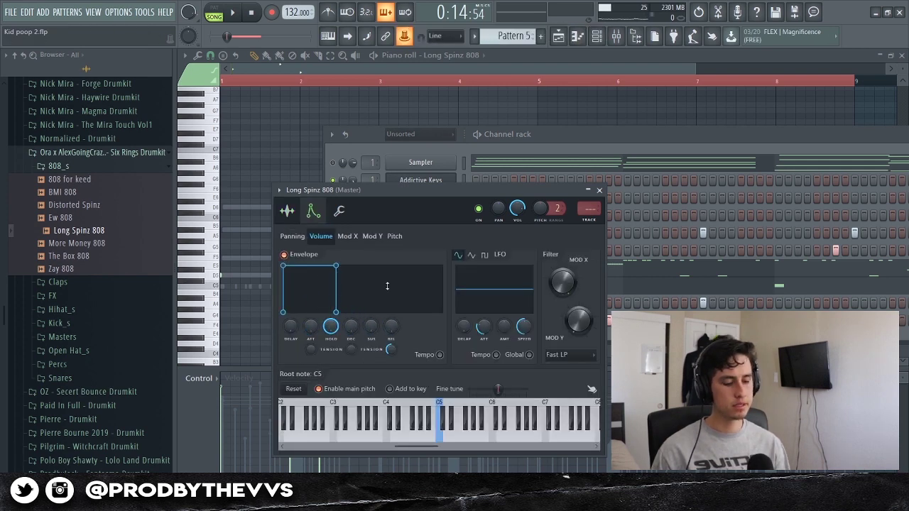
key("ctrl+j")
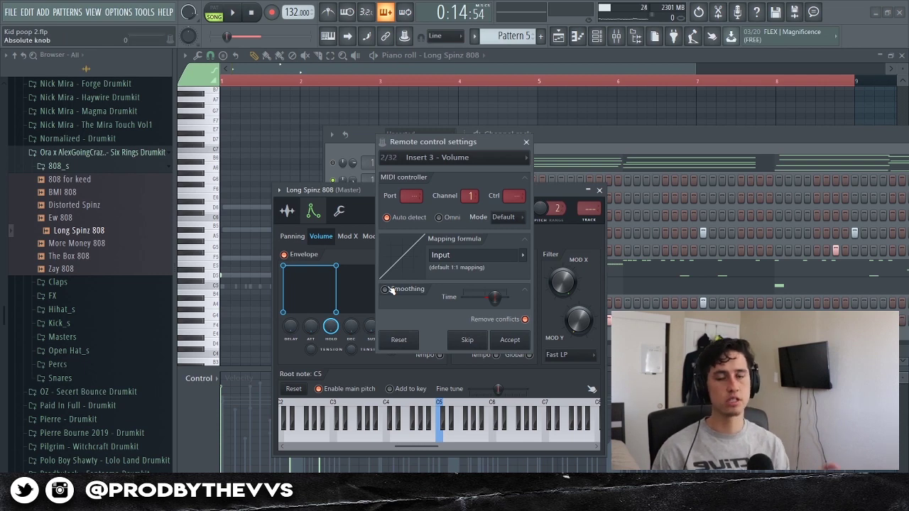
Lay out an eight-bar Long Spinz 808 bassline over the melody's ghost notes in the piano roll and play it back.
left_click(527, 142)
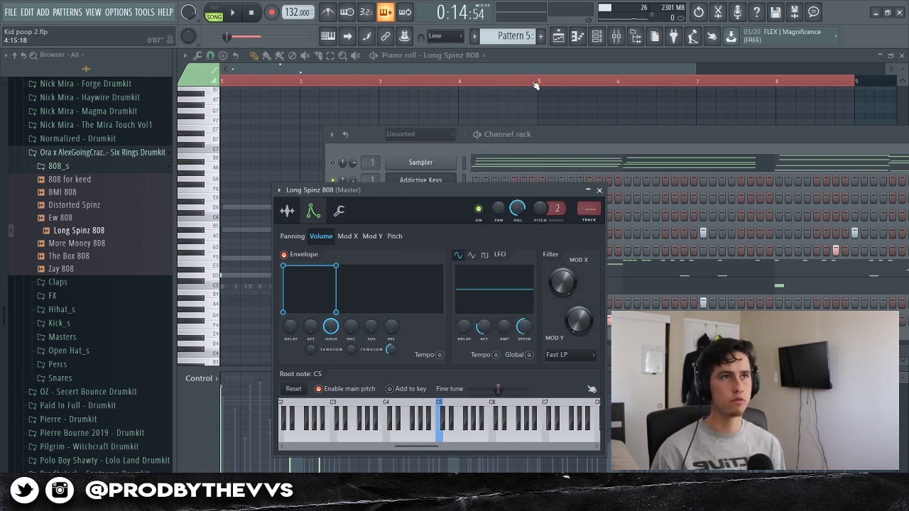
left_click(526, 57)
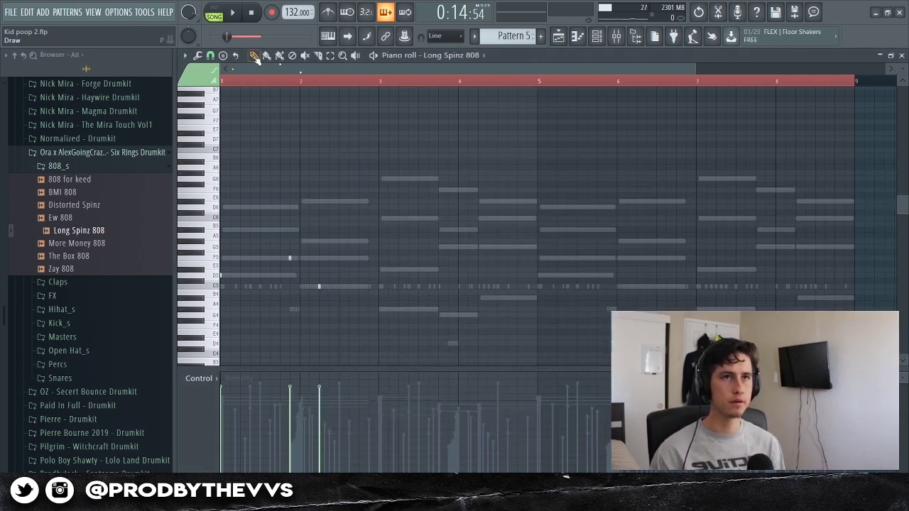
key("space")
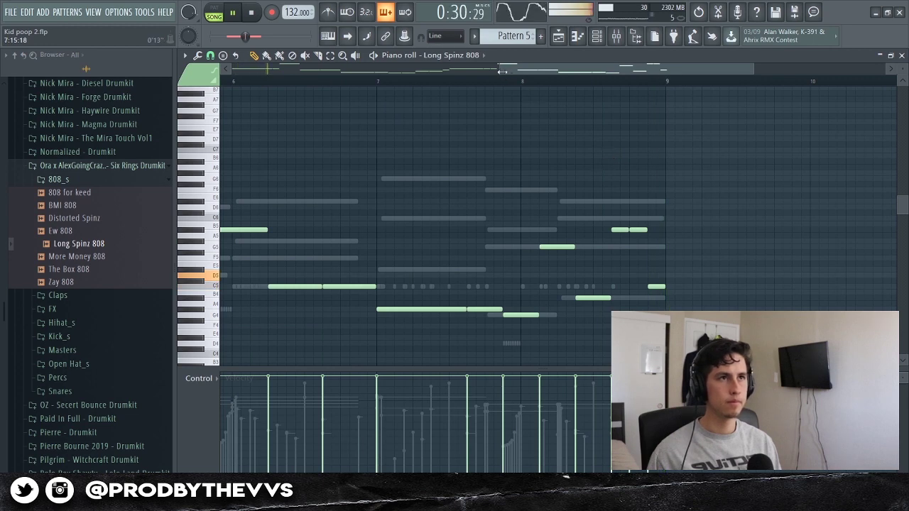
left_click_drag(506, 67, 290, 93)
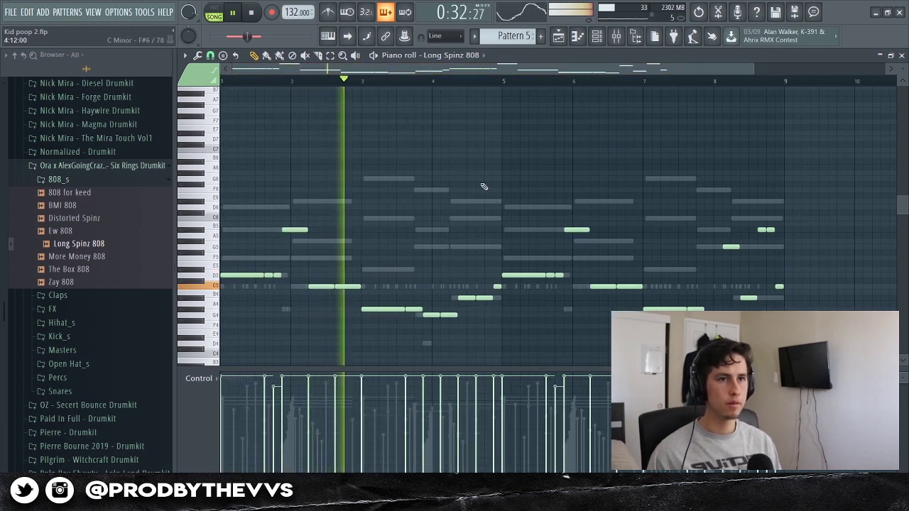
Show all channels in the channel rack and lower the C minor melody audio channel's volume to 63%.
key("F6")
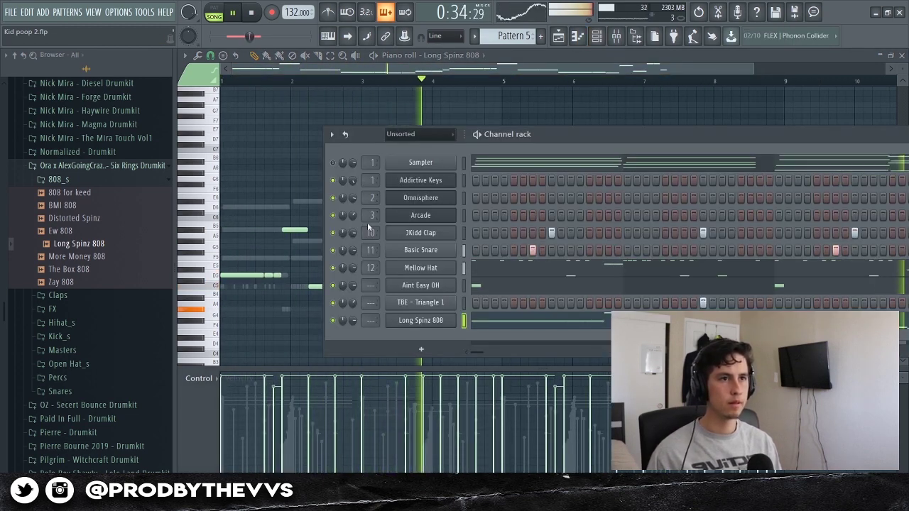
left_click(419, 134)
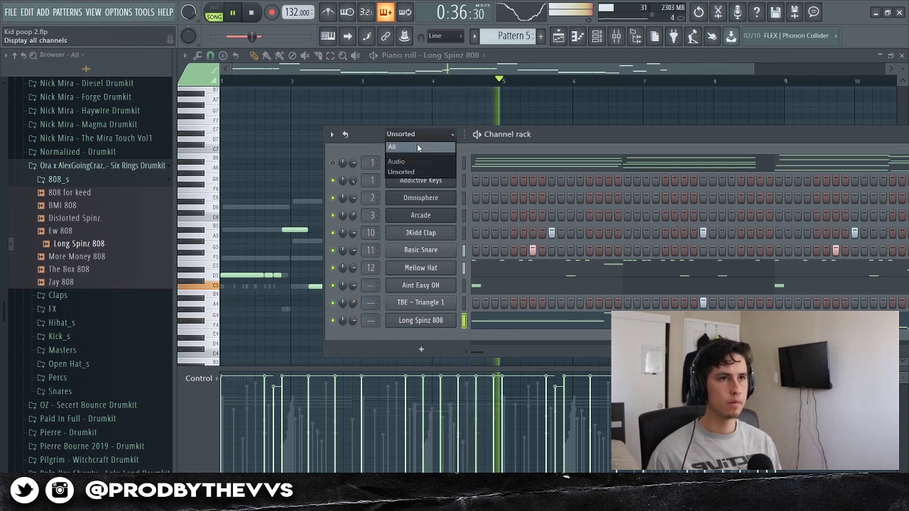
left_click(416, 146)
left_click_drag(353, 232, 353, 244)
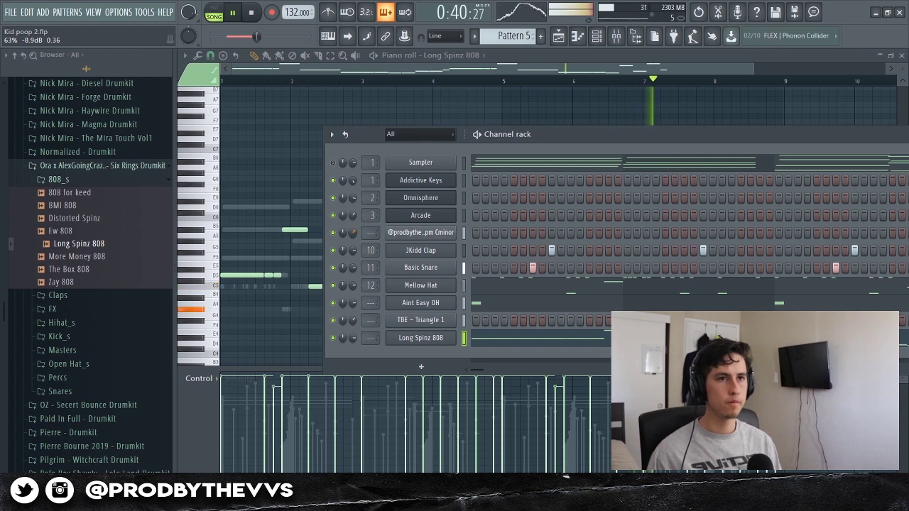
Route the melody audio to mixer insert 4 and shape it in Fruity parametric EQ 2 with a low cut and slight dip near 660 Hz.
left_click(406, 233)
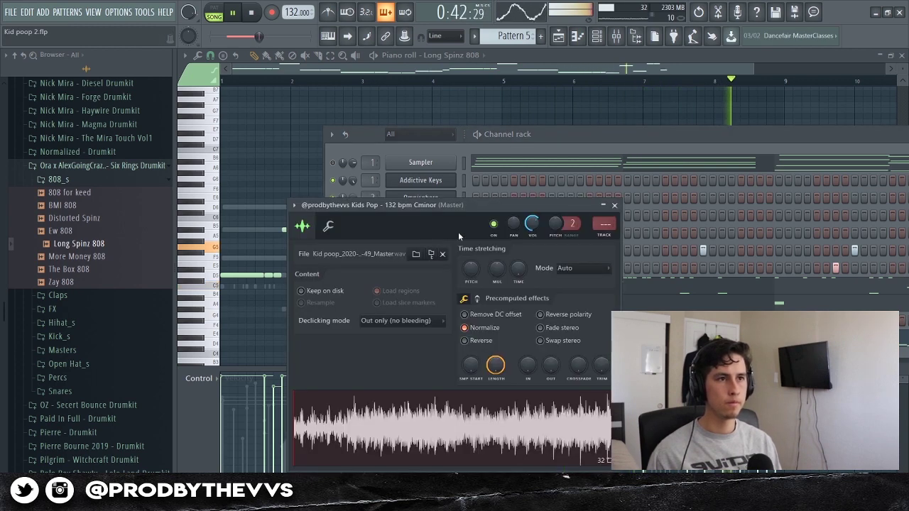
key("F9")
key("space")
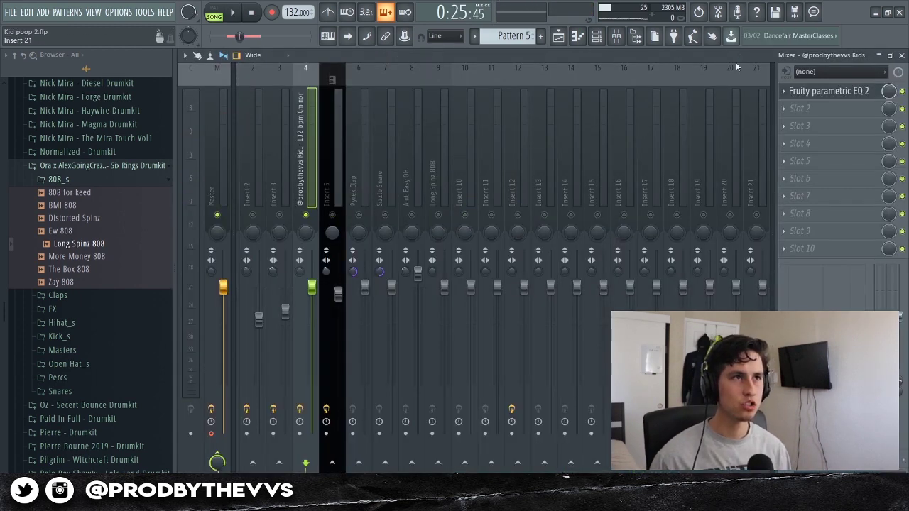
left_click(824, 91)
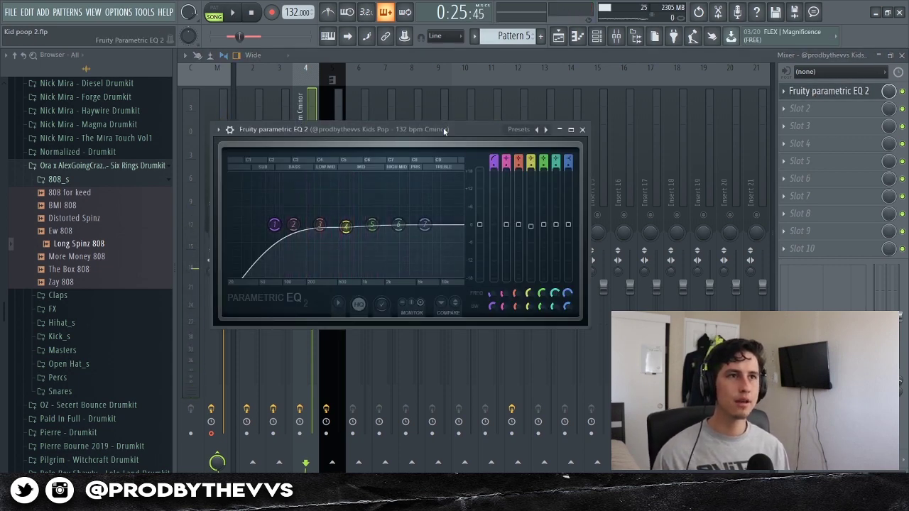
left_click_drag(444, 130, 482, 130)
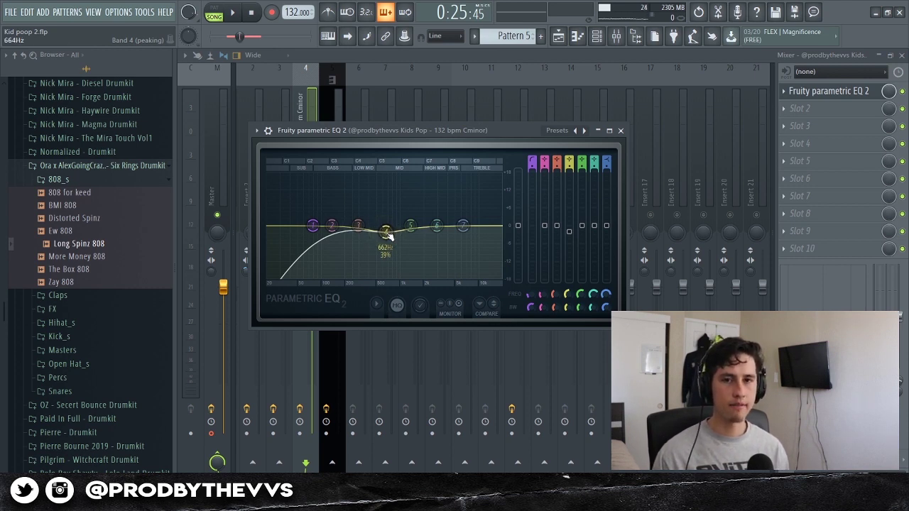
left_click_drag(389, 237, 389, 241)
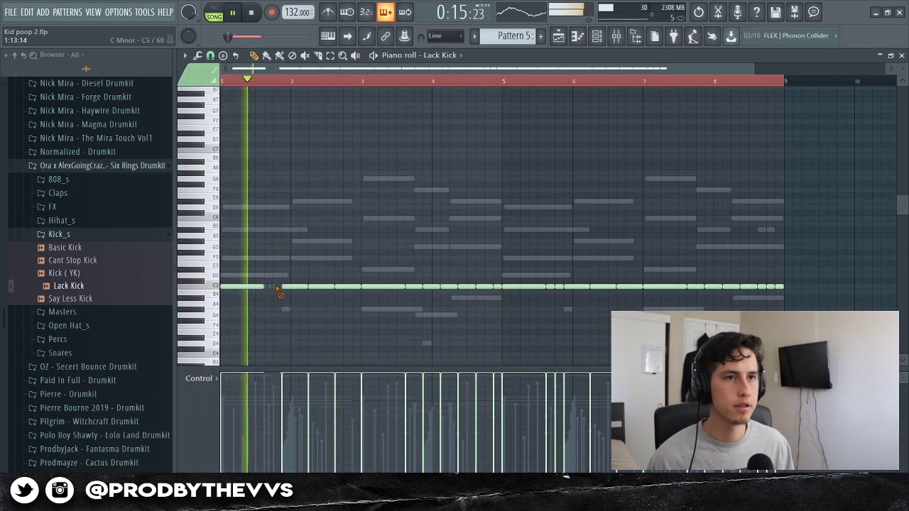
Delete surplus Lack Kick notes, keeping kicks at the starts of bars 1, 3, 5 and 7 plus selected hits in bars 2, 4, 6 and 8.
right_click(298, 287)
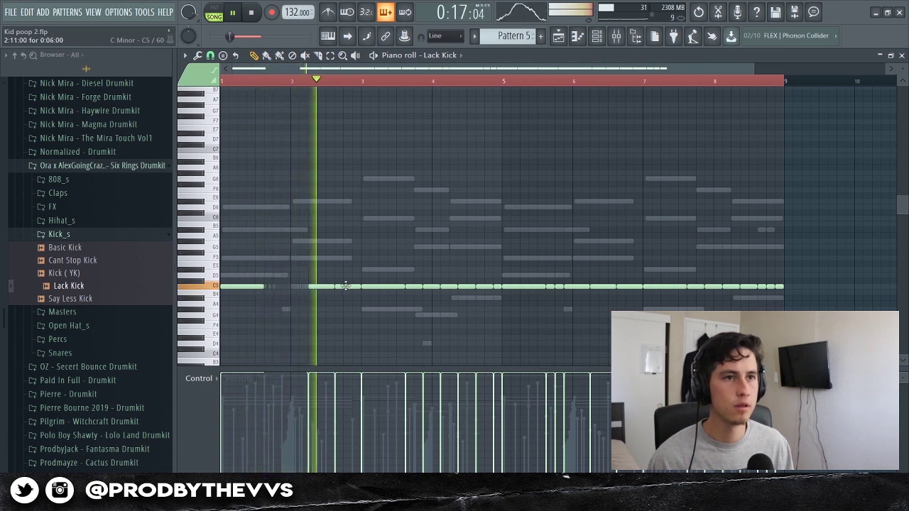
right_click(414, 287)
right_click(431, 287)
right_click(449, 287)
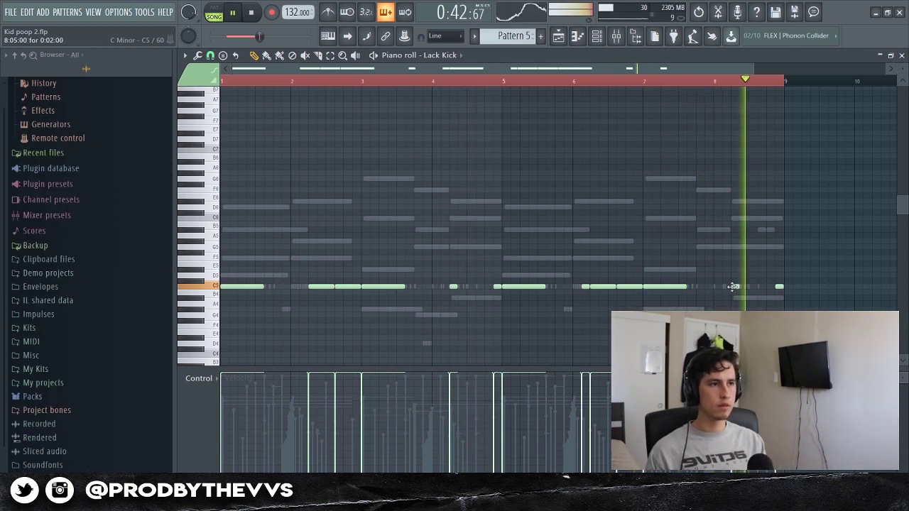
right_click(453, 287)
key("space")
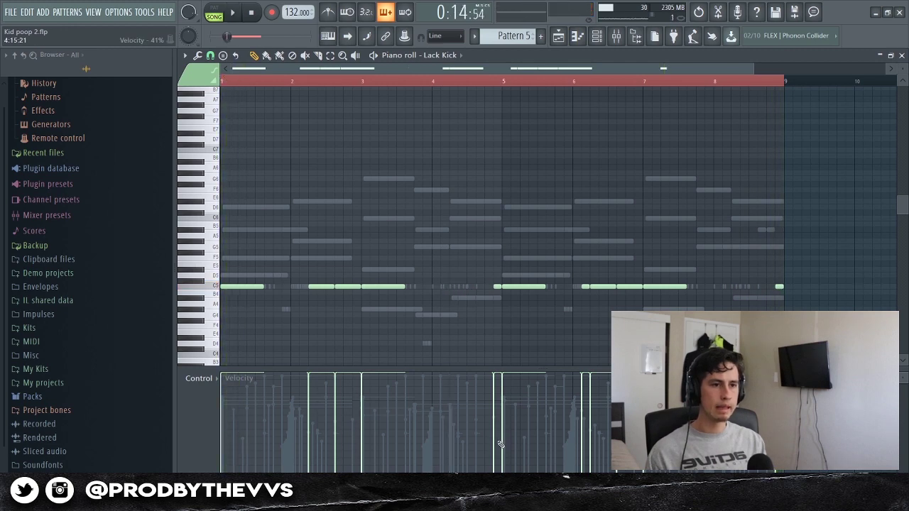
left_click(515, 232)
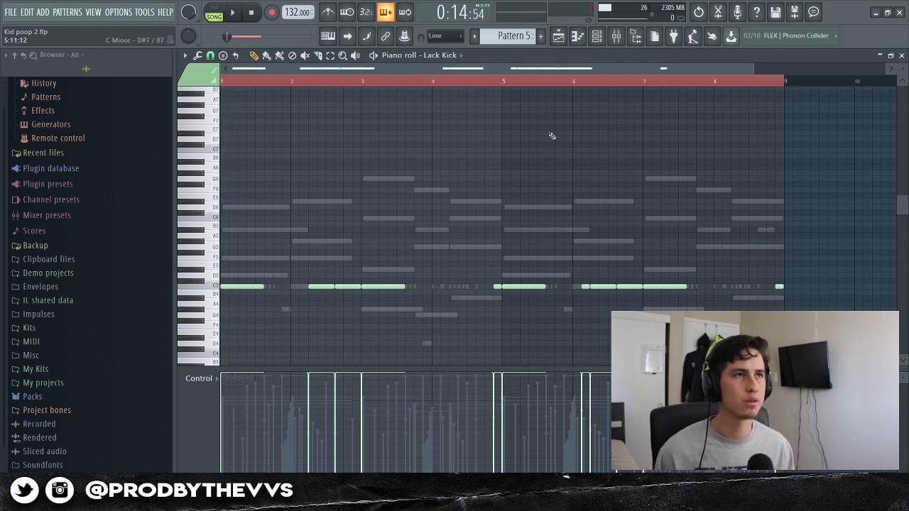
Route Aint Easy OH, TBE - Triangle 1, Long Spinz 808 and Lack Kick to mixer inserts 13 to 16 and play the beat.
left_click(597, 35)
left_click(617, 35)
key("space")
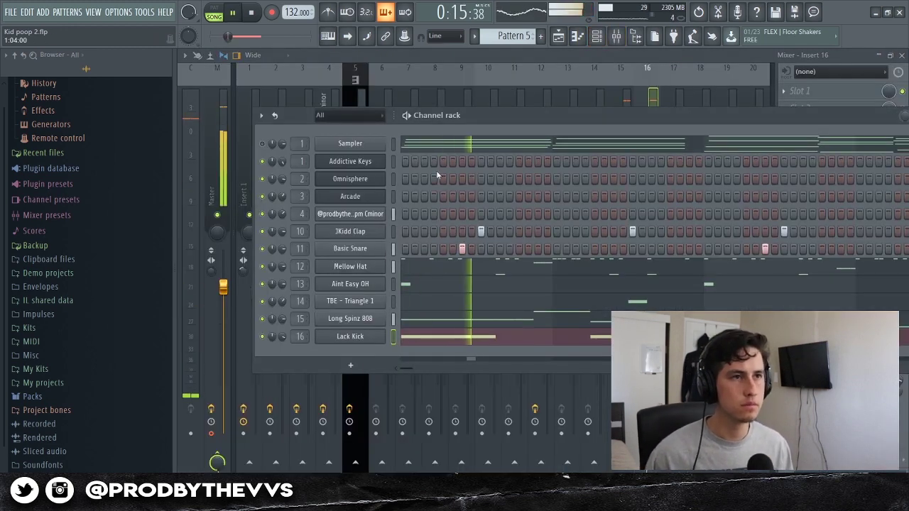
key("space")
Split Pattern 5 by channel into separate patterns for each instrument.
left_click(474, 35)
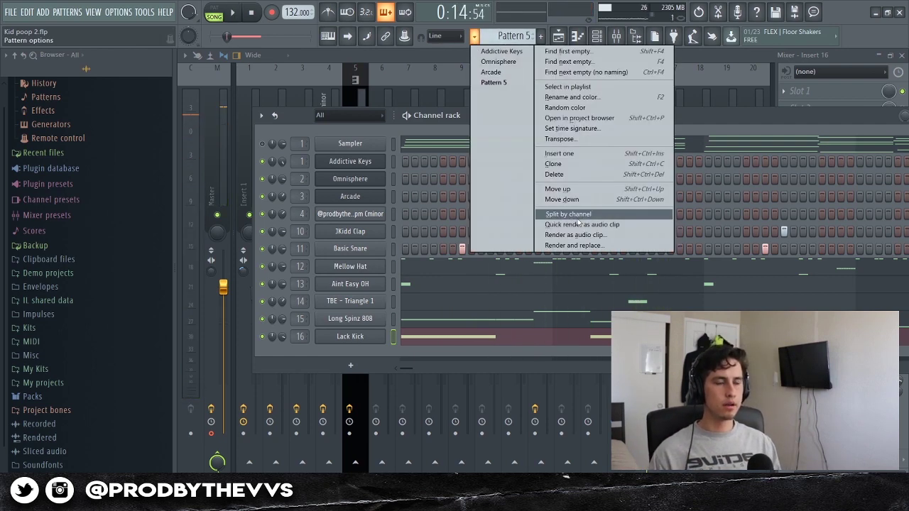
left_click(577, 215)
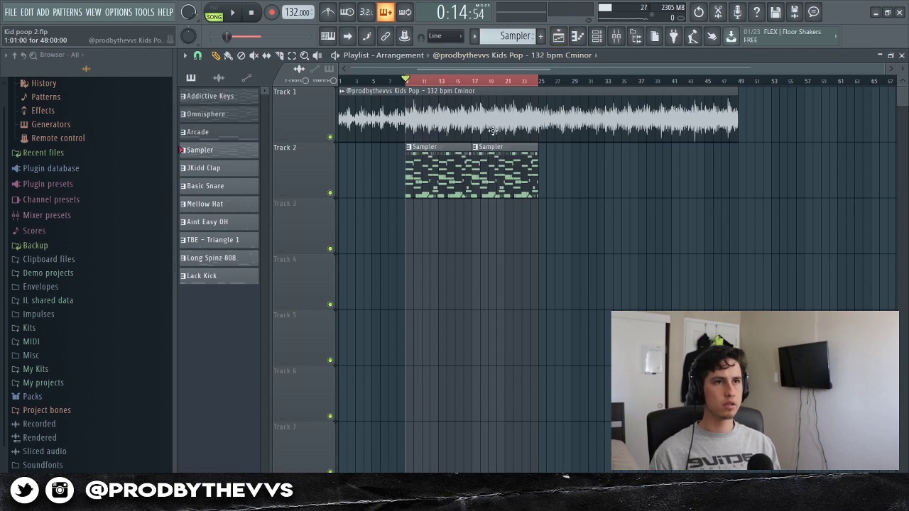